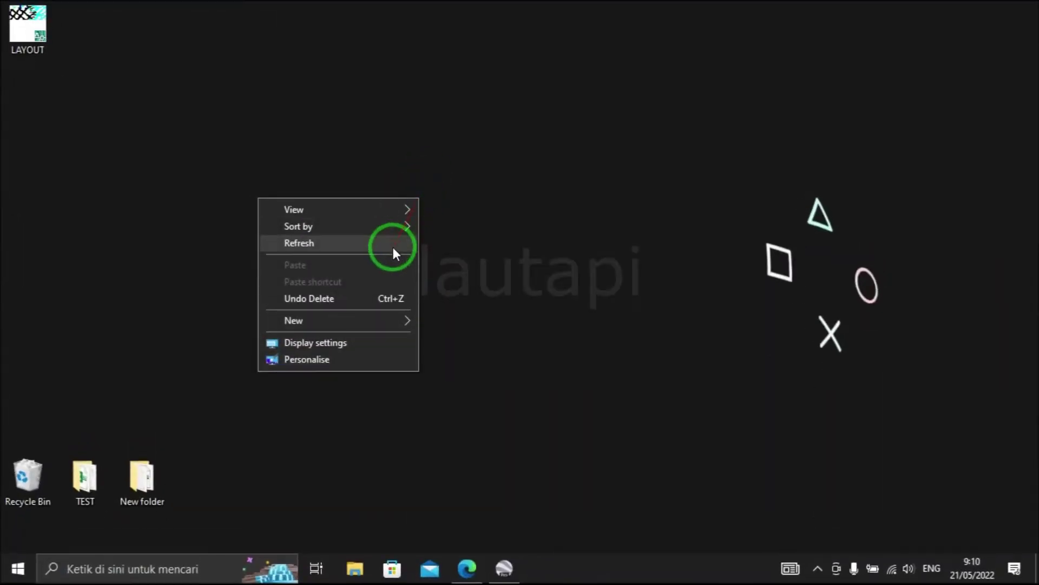
# Step: Refresh the Windows desktop so the LAYOUT drawing file is ready to open
pyautogui.click(394, 247)
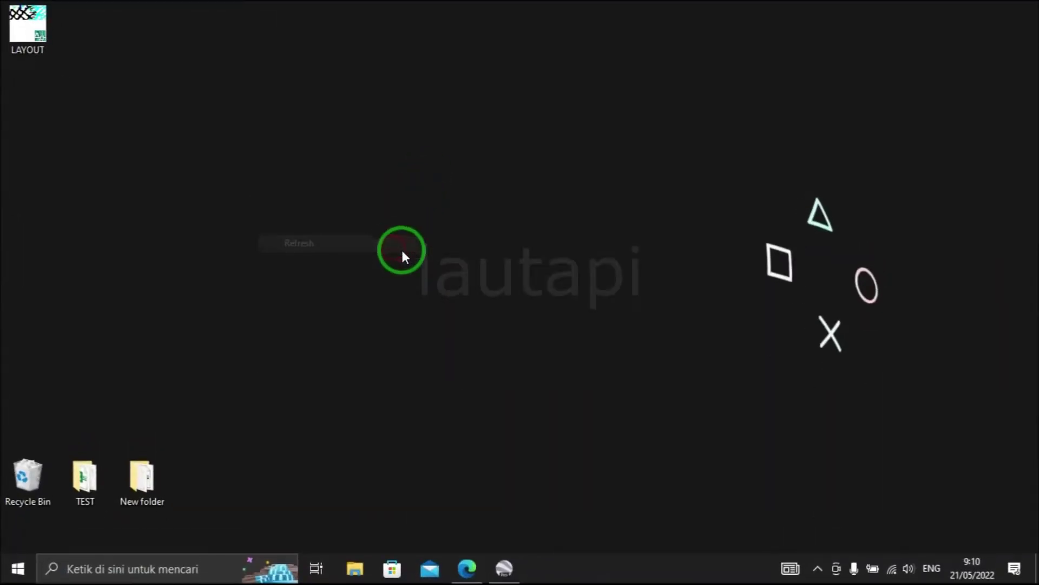
# Step: Open LAYOUT.dwg in AutoCAD 2007, accepting the proxy information notice
pyautogui.doubleClick(26, 24)
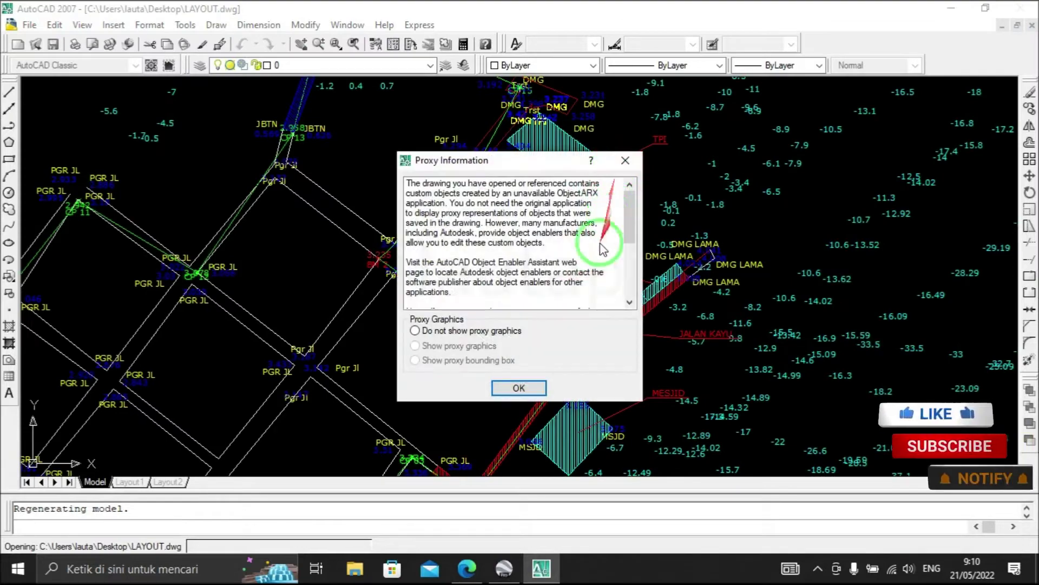
pyautogui.click(519, 388)
pyautogui.scroll(-10, 547, 336)
pyautogui.scroll(3, 611, 289)
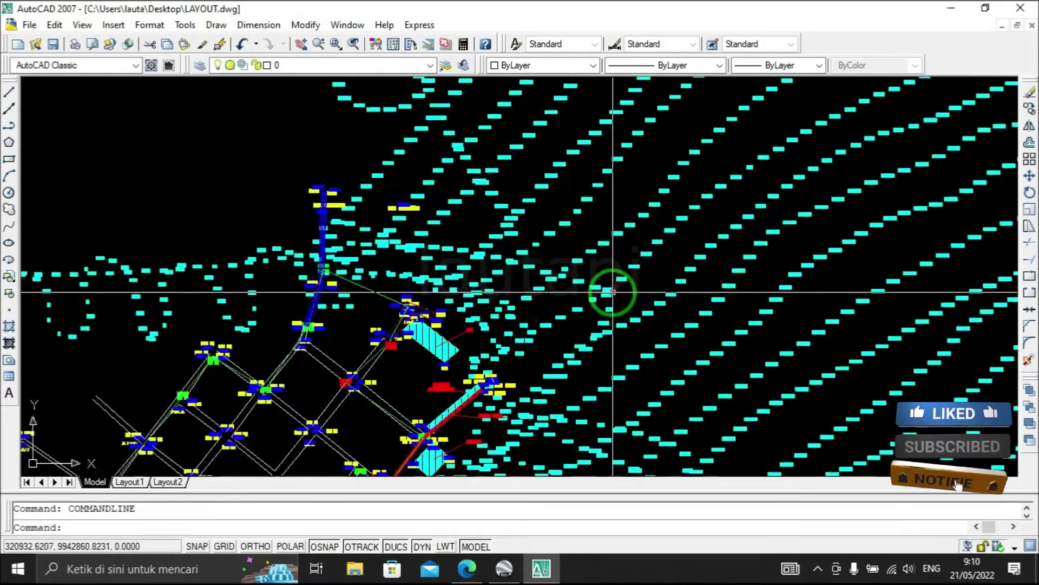
pyautogui.scroll(3, 612, 292)
pyautogui.scroll(-2, 731, 212)
# Step: Zoom and pan across the elevation labels, contour survey and road network layout
pyautogui.moveTo(747, 197); pyautogui.dragTo(545, 364, button='middle')
pyautogui.scroll(2, 485, 416)
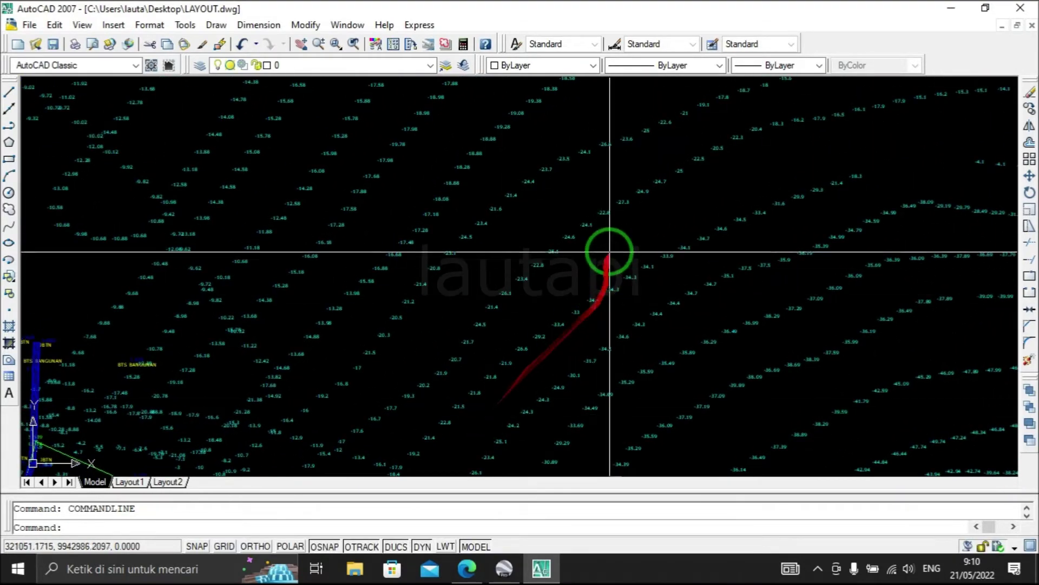
pyautogui.scroll(2, 617, 250)
pyautogui.scroll(-2, 620, 245)
pyautogui.scroll(-2, 564, 281)
pyautogui.scroll(5, 471, 374)
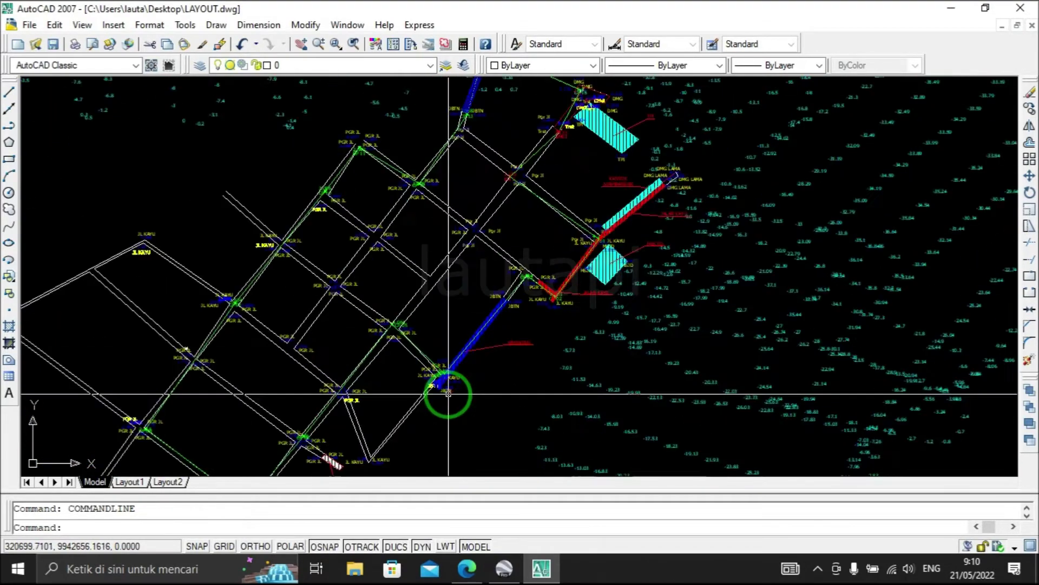
pyautogui.moveTo(484, 265); pyautogui.dragTo(515, 332, button='middle')
pyautogui.scroll(-3, 522, 339)
pyautogui.scroll(-2, 607, 318)
pyautogui.scroll(2, 606, 319)
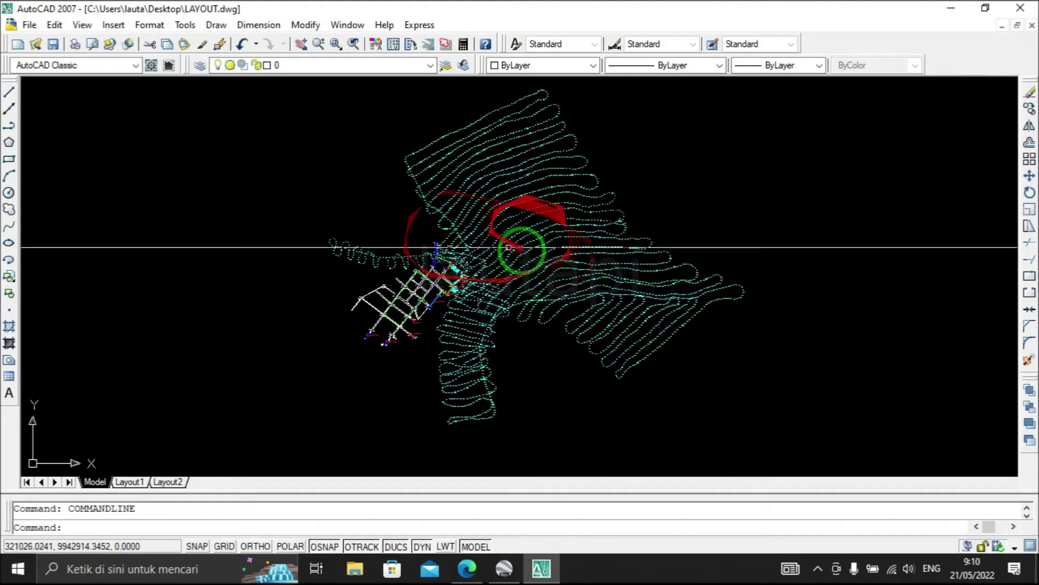
pyautogui.scroll(-2, 572, 239)
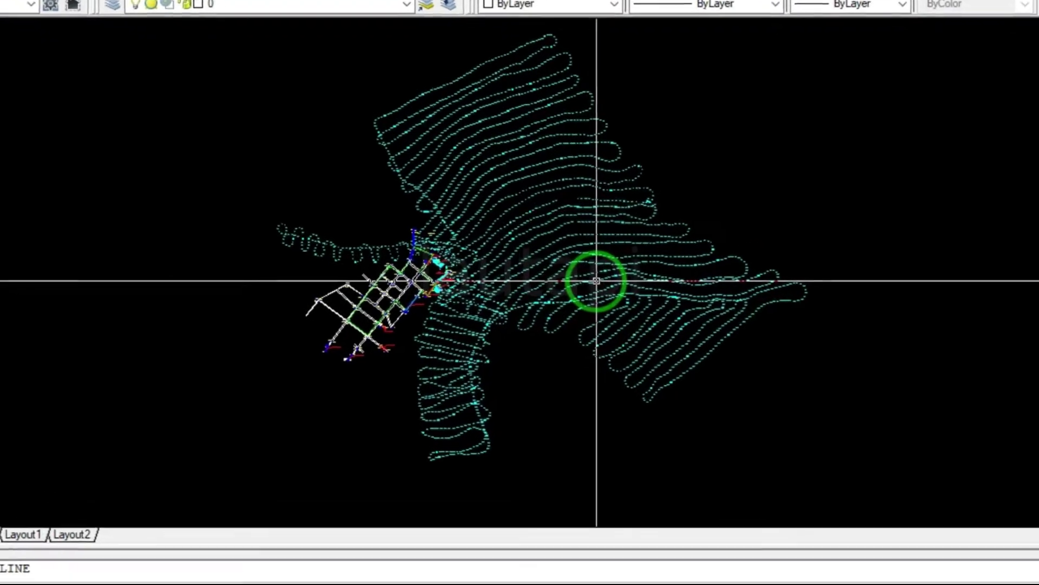
pyautogui.write('AP')
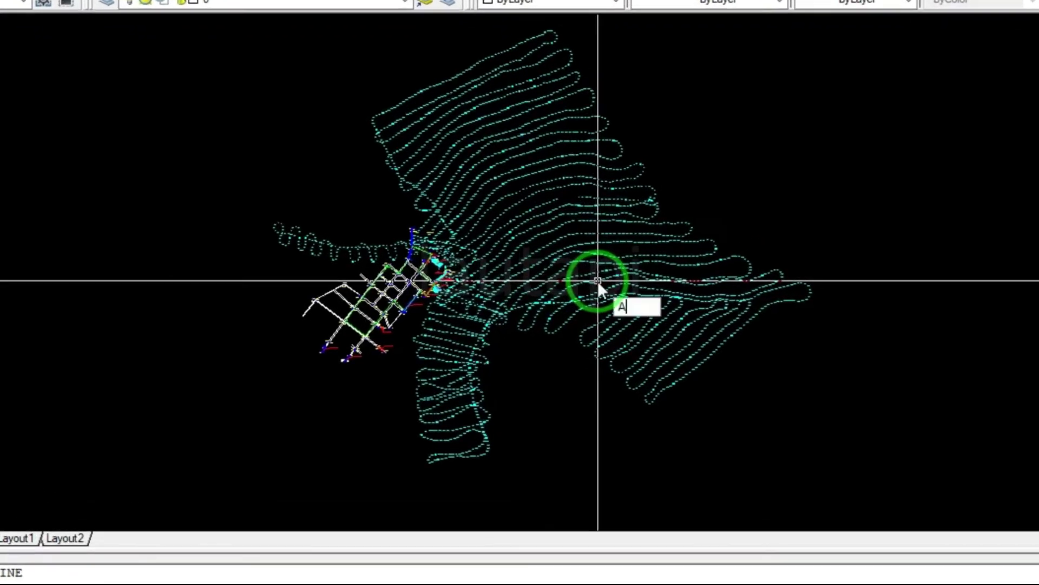
# Step: Load the irt.VLX application from the Downloads folder with the AP command
pyautogui.press('Return')
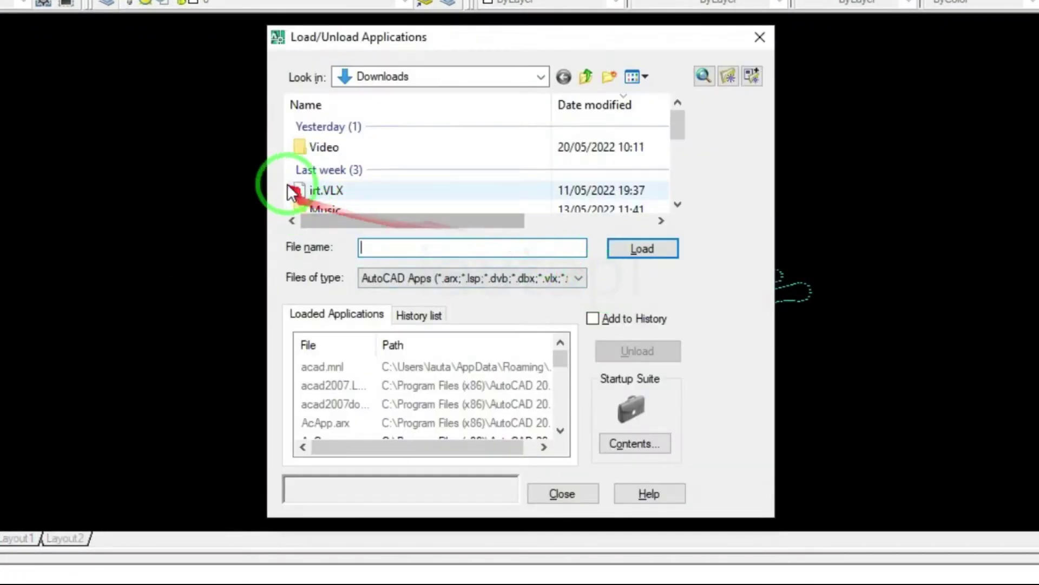
pyautogui.click(314, 193)
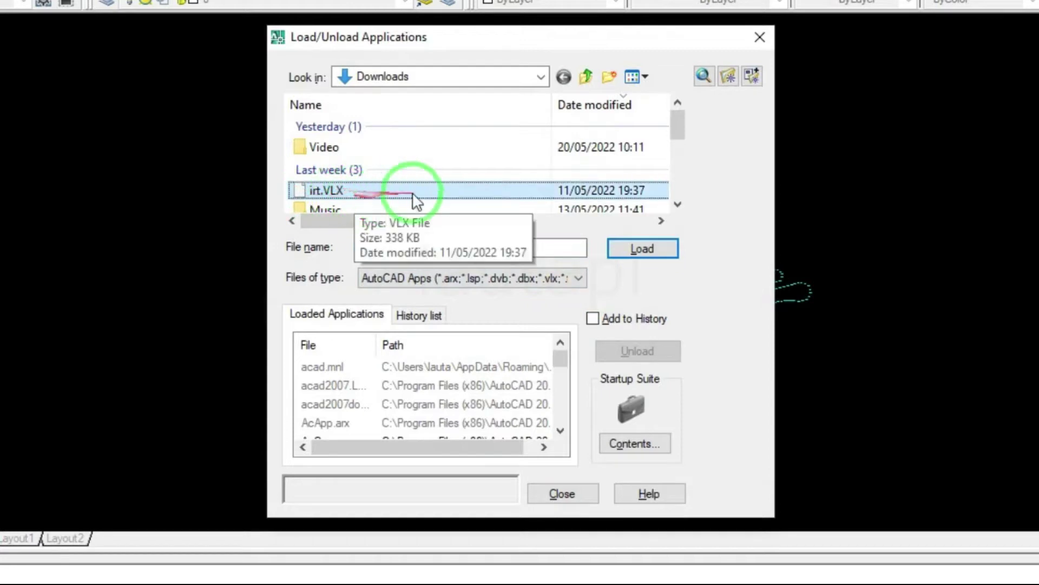
pyautogui.click(661, 254)
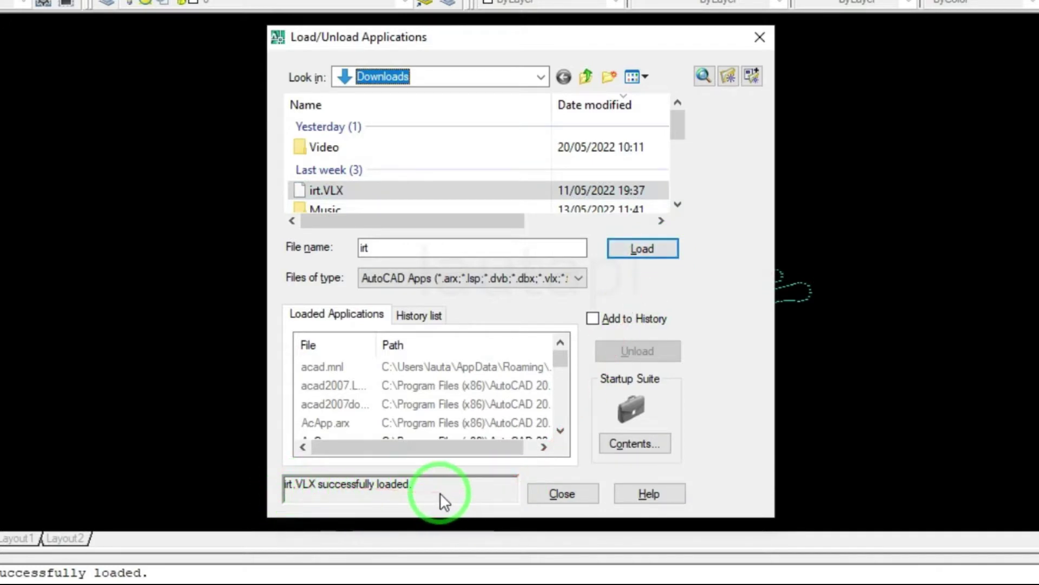
pyautogui.click(567, 492)
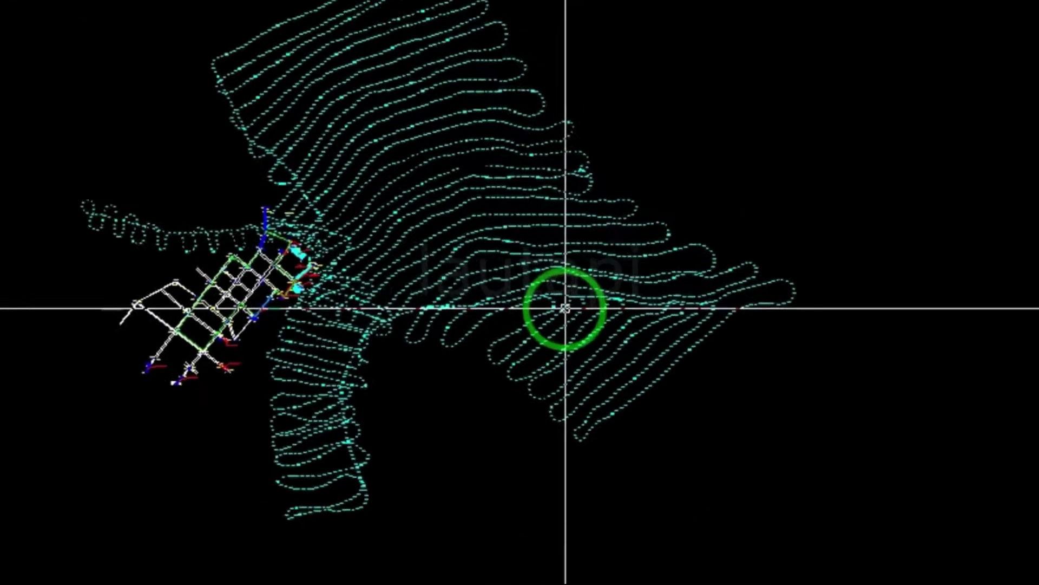
# Step: Open IRT Import on-line maps with territory World and UTM zone 48S, then view Google Earth Pro
pyautogui.write('Al')
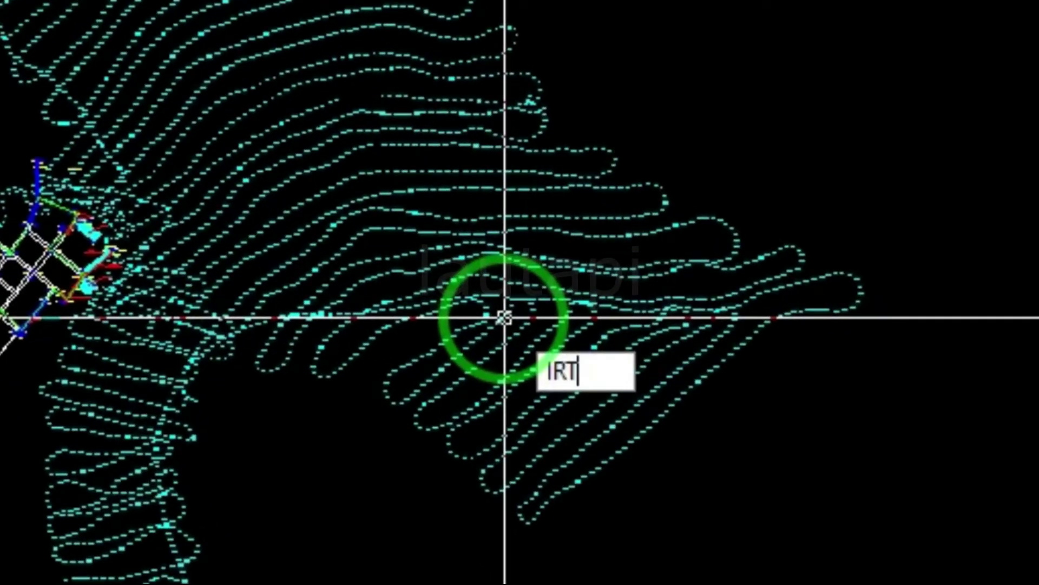
pyautogui.press('Return')
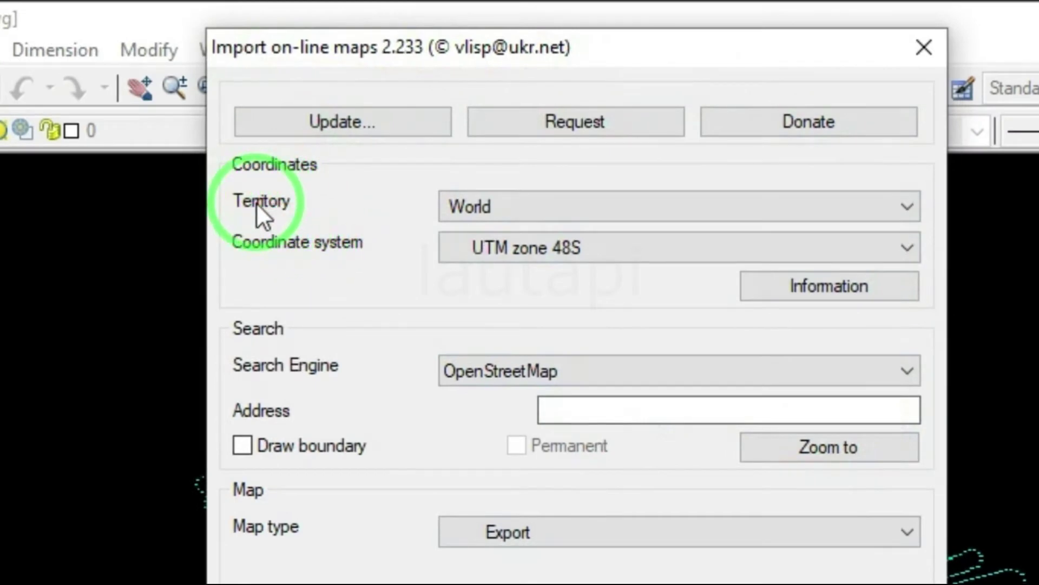
pyautogui.click(515, 213)
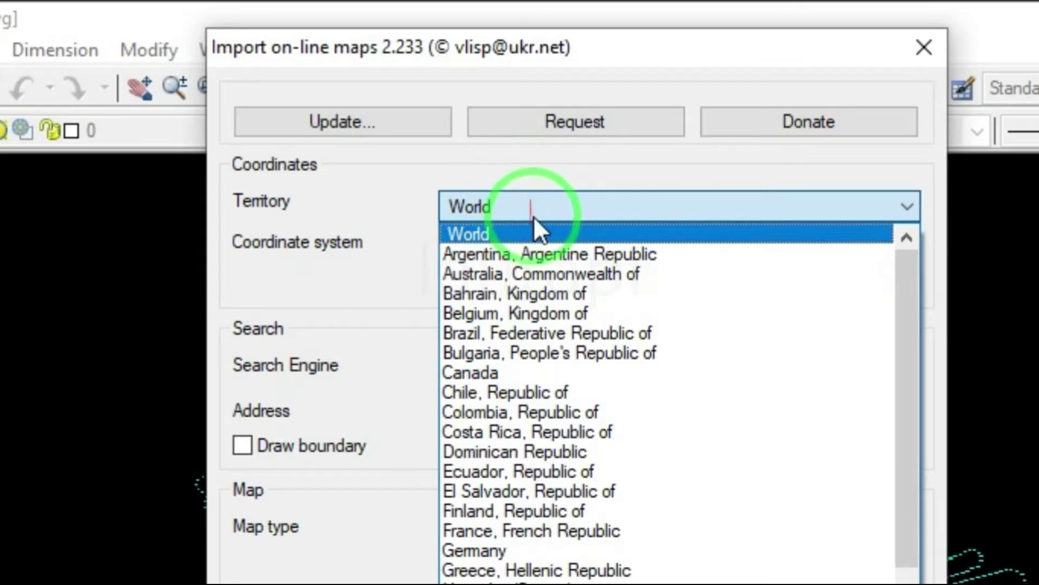
pyautogui.click(534, 219)
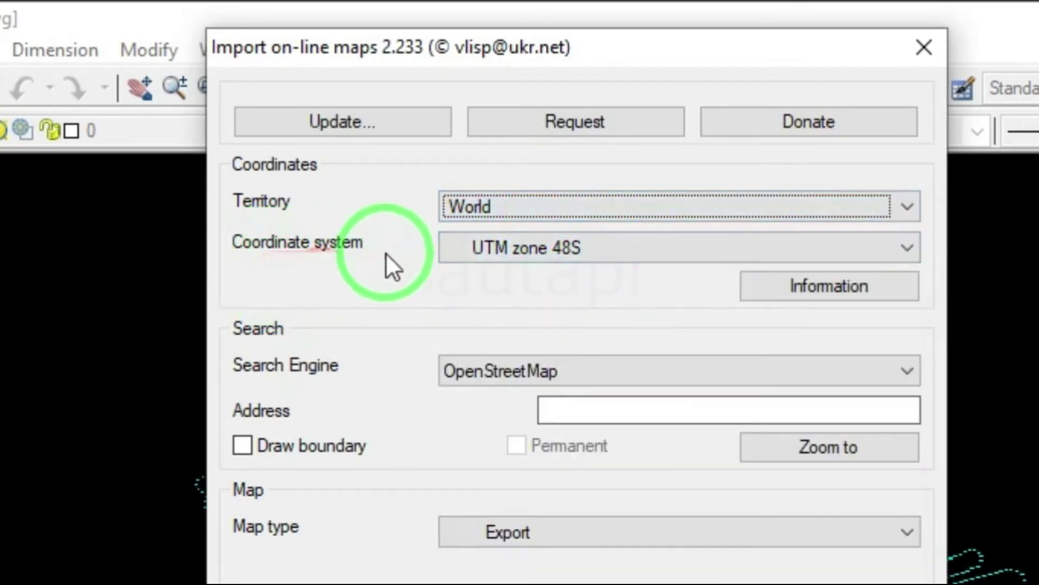
pyautogui.moveTo(465, 276); pyautogui.dragTo(578, 200)
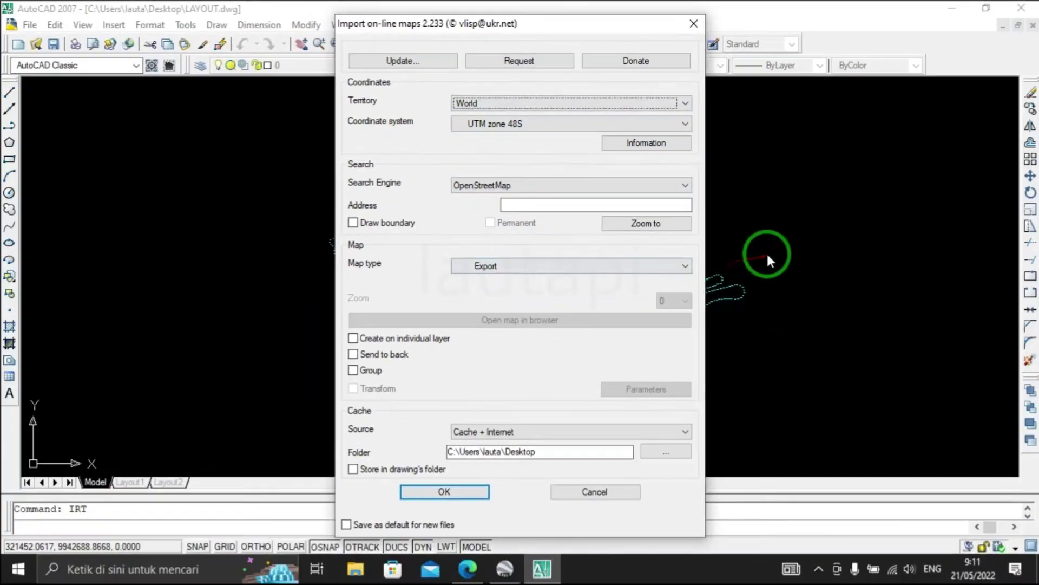
pyautogui.moveTo(766, 252); pyautogui.dragTo(772, 233)
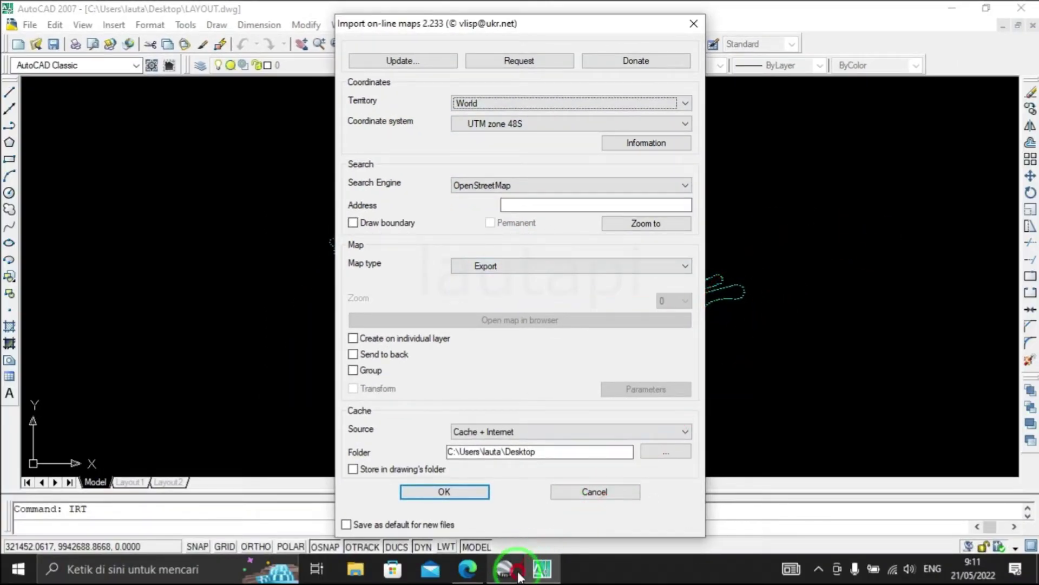
pyautogui.click(518, 573)
pyautogui.click(652, 336)
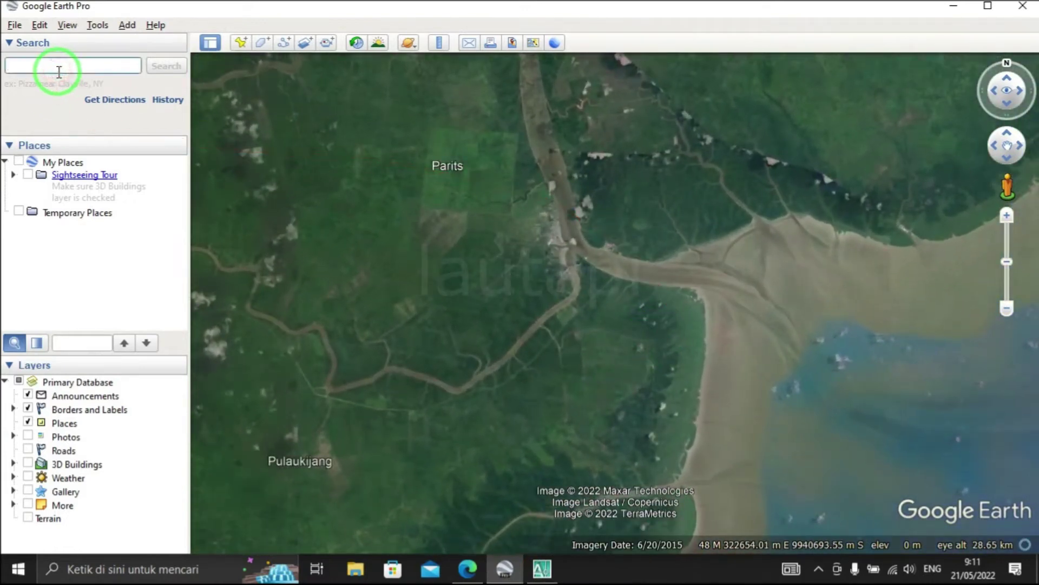
# Step: Zoom out to Sumatra, then zoom in on the Tembilahan–Sungaidaun river-delta coast
pyautogui.scroll(-3, 506, 284)
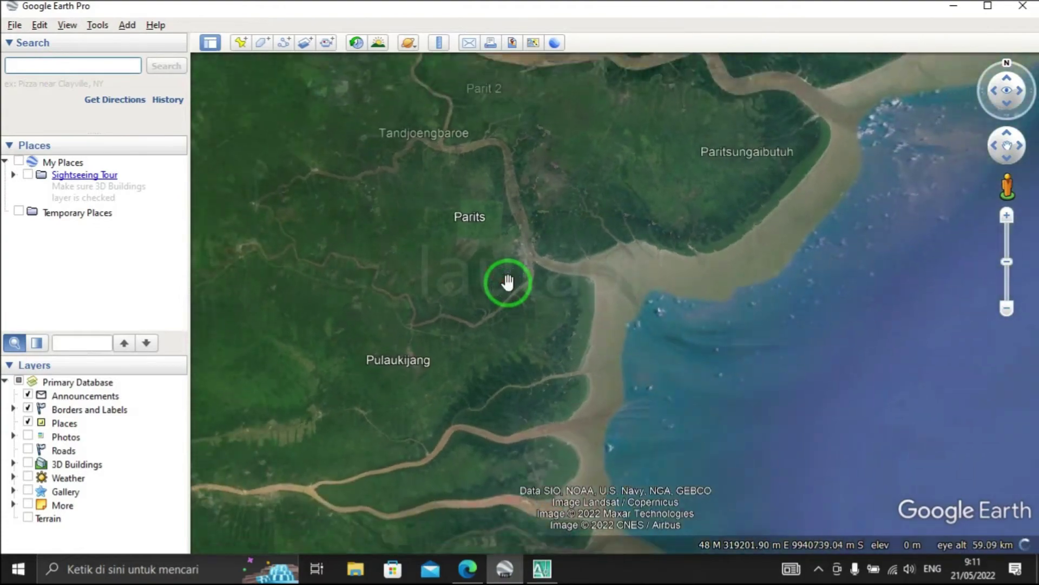
pyautogui.scroll(-5, 460, 255)
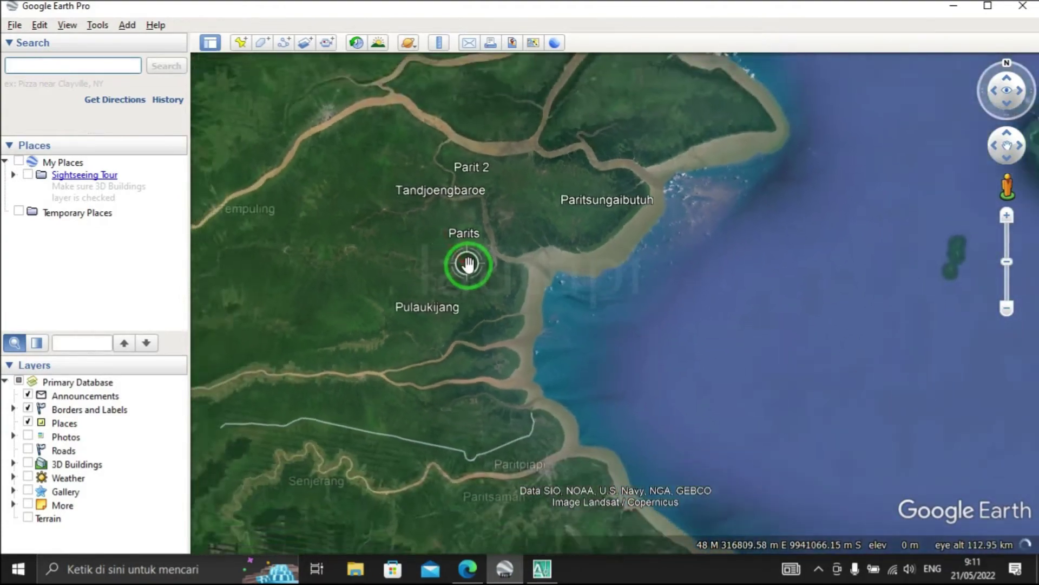
pyautogui.scroll(-5, 468, 265)
pyautogui.scroll(-5, 468, 265)
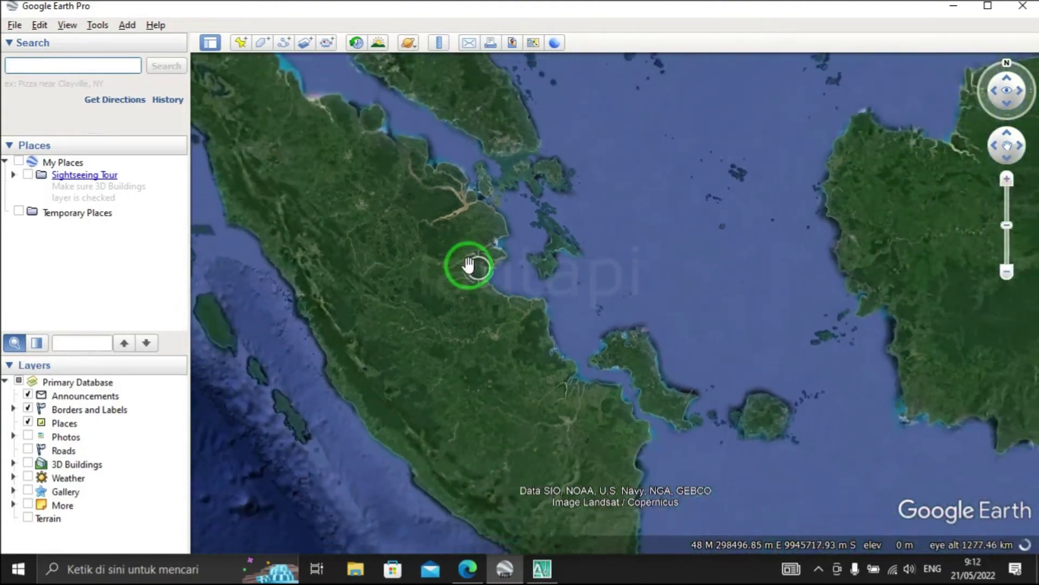
pyautogui.scroll(5, 468, 266)
pyautogui.scroll(3, 468, 266)
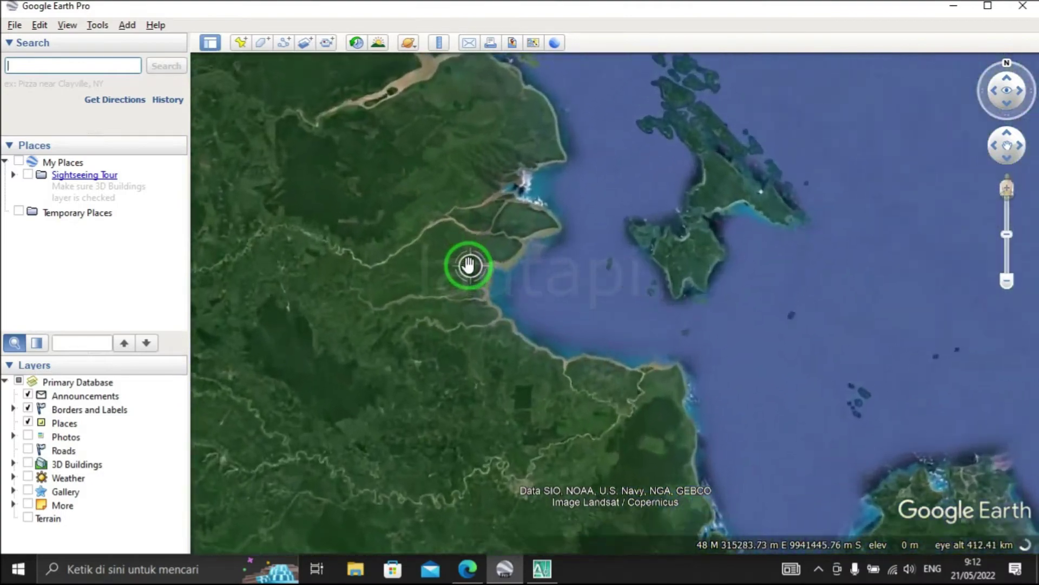
pyautogui.scroll(3, 469, 265)
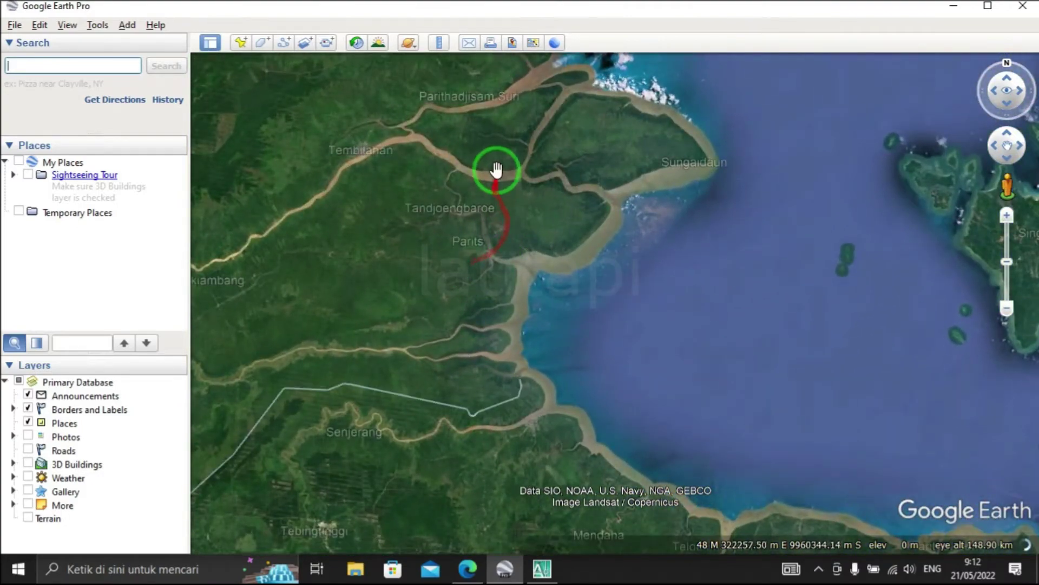
pyautogui.moveTo(495, 167); pyautogui.dragTo(508, 217)
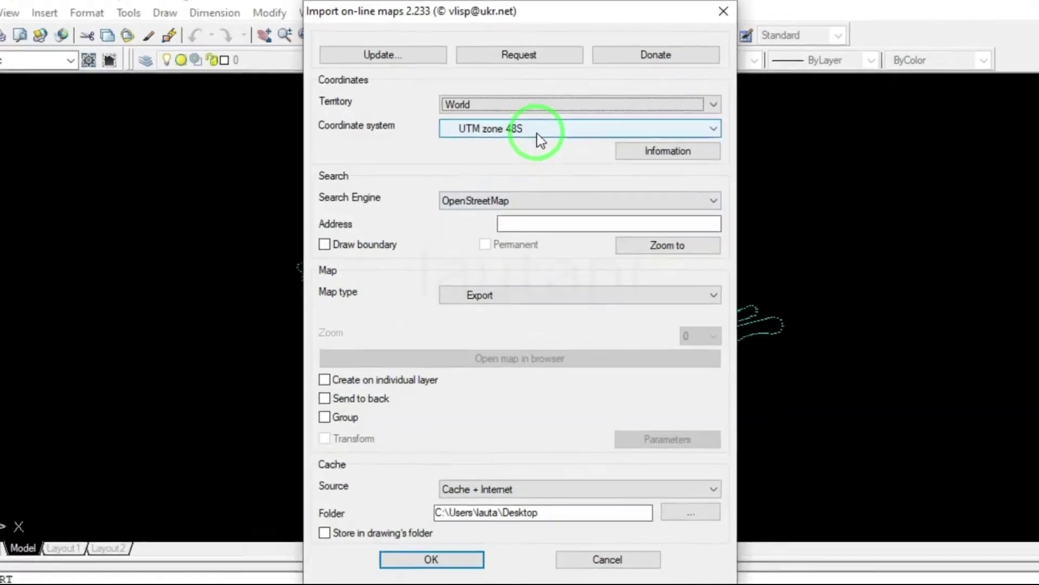
# Step: Choose UTM zone 48S as the import coordinate system
pyautogui.click(535, 136)
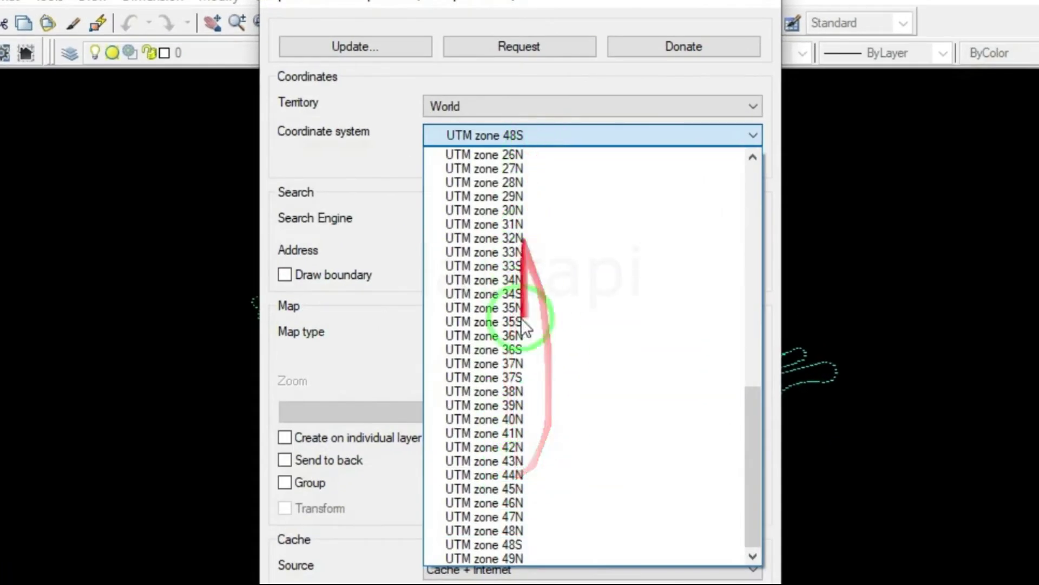
pyautogui.click(534, 546)
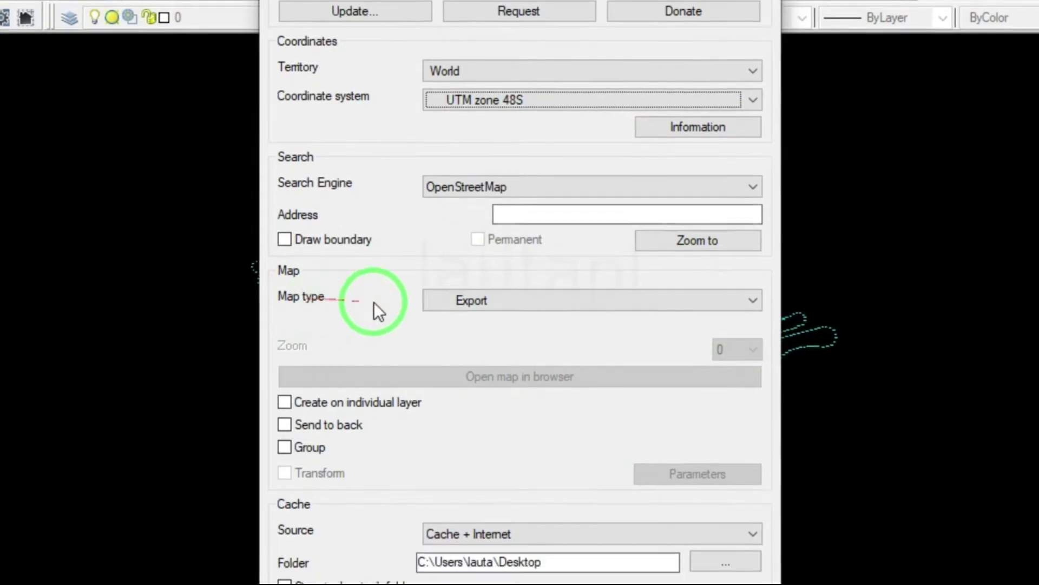
# Step: Set the map type to Local files > KML Export and accept the settings
pyautogui.click(698, 253)
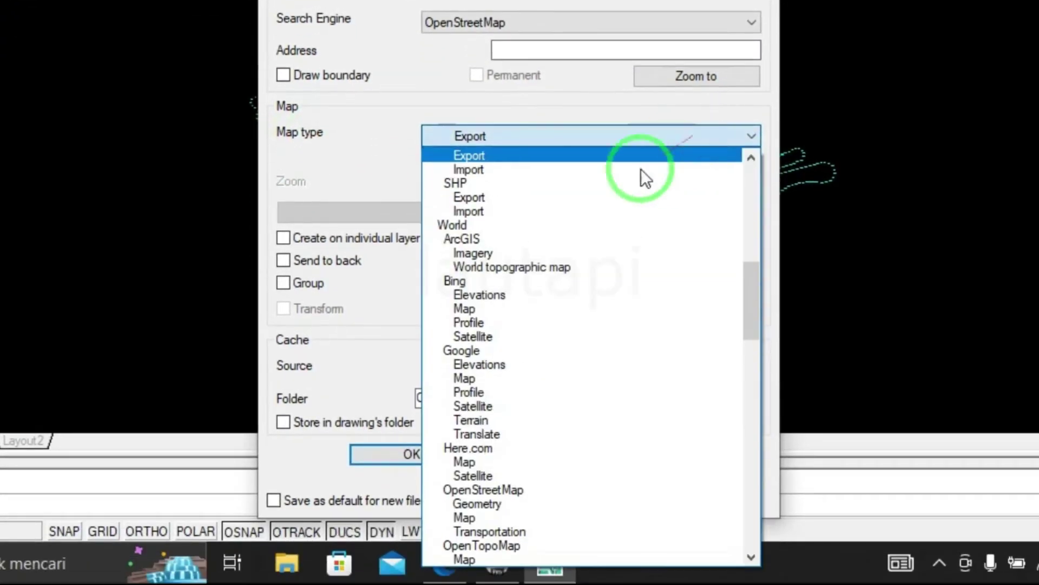
pyautogui.scroll(2, 575, 290)
pyautogui.scroll(1, 573, 289)
pyautogui.scroll(3, 575, 292)
pyautogui.scroll(-1, 582, 319)
pyautogui.scroll(-1, 590, 341)
pyautogui.scroll(-1, 587, 335)
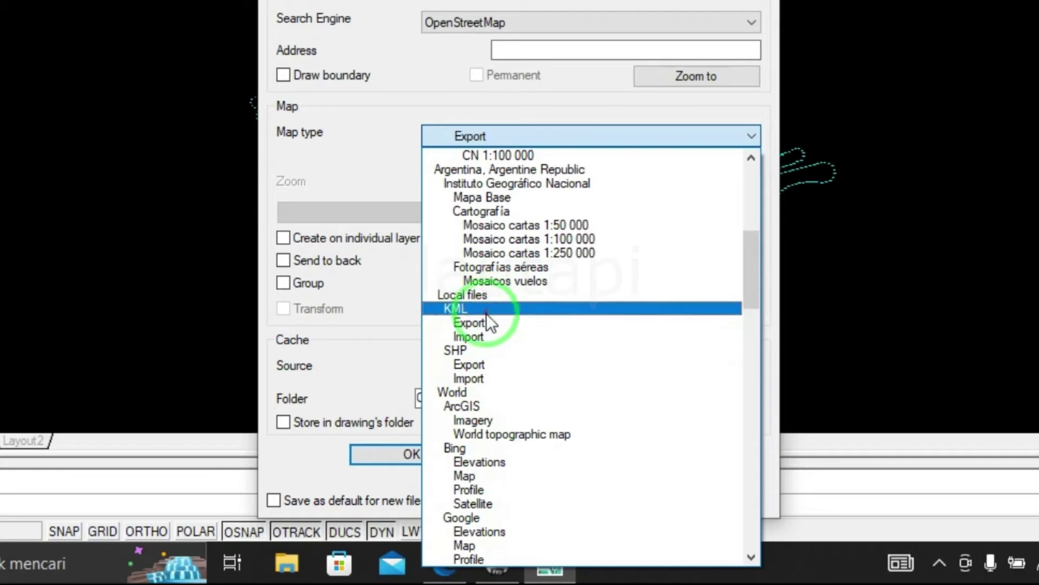
pyautogui.click(489, 323)
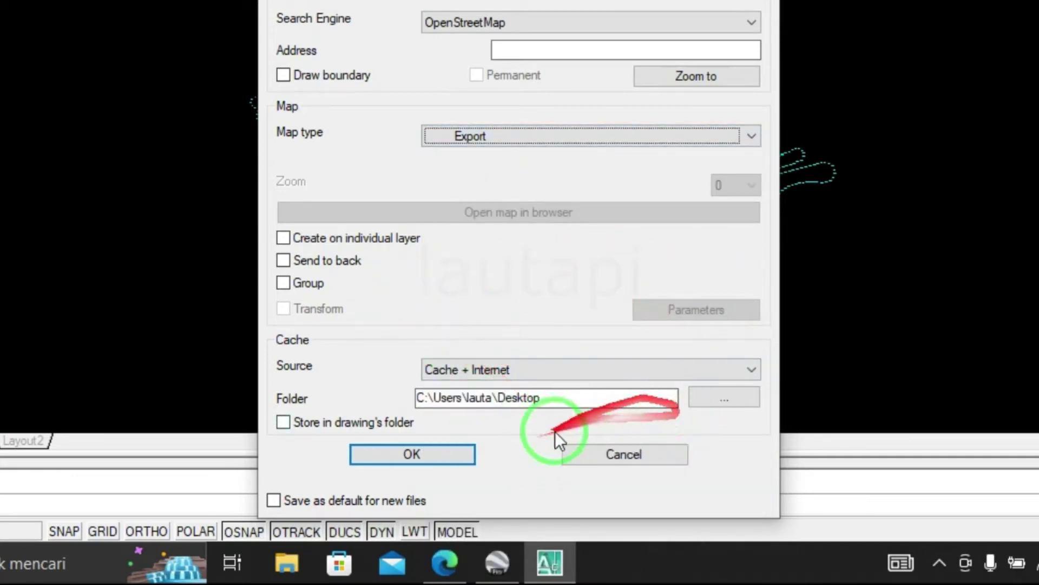
pyautogui.click(457, 458)
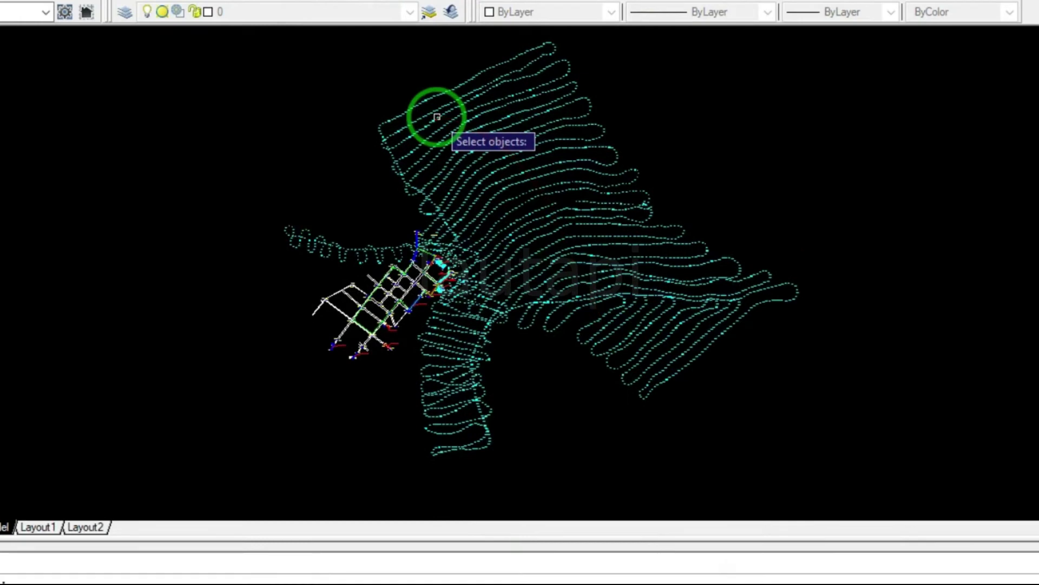
# Step: Zoom out and window-select all 180 layout and contour objects for export
pyautogui.scroll(-2, 455, 244)
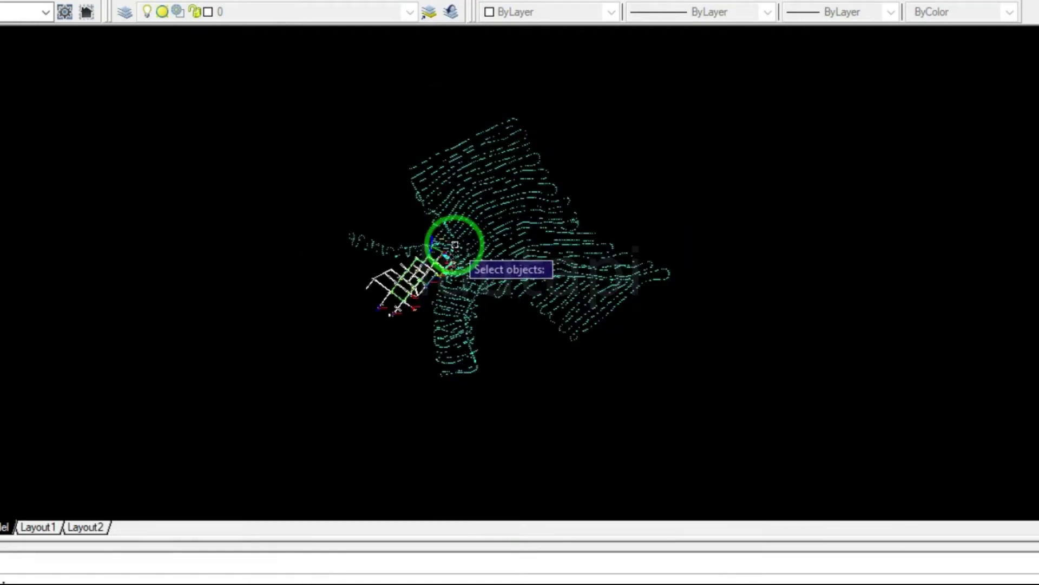
pyautogui.scroll(-1, 454, 245)
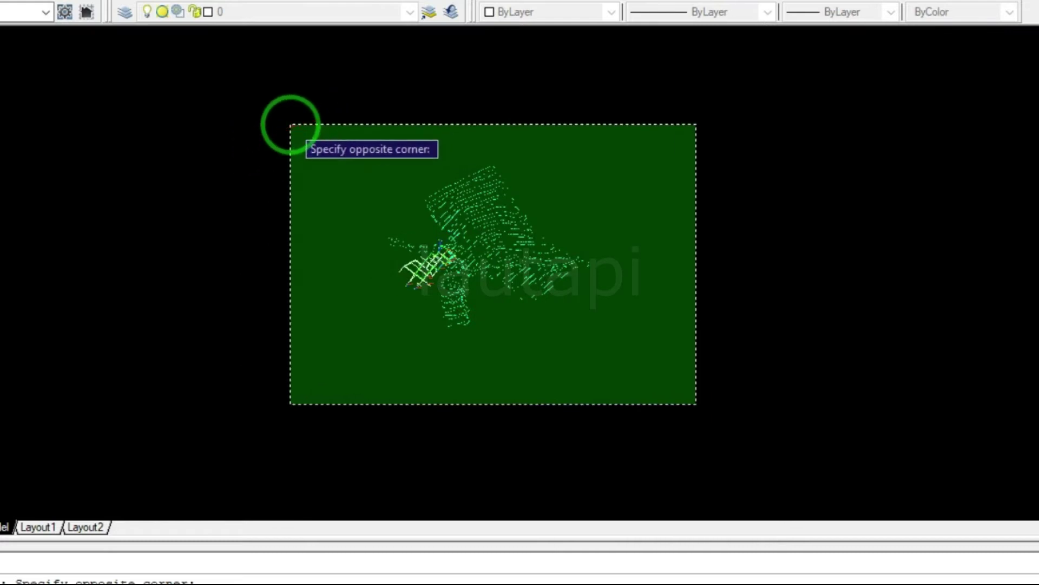
pyautogui.click(290, 124)
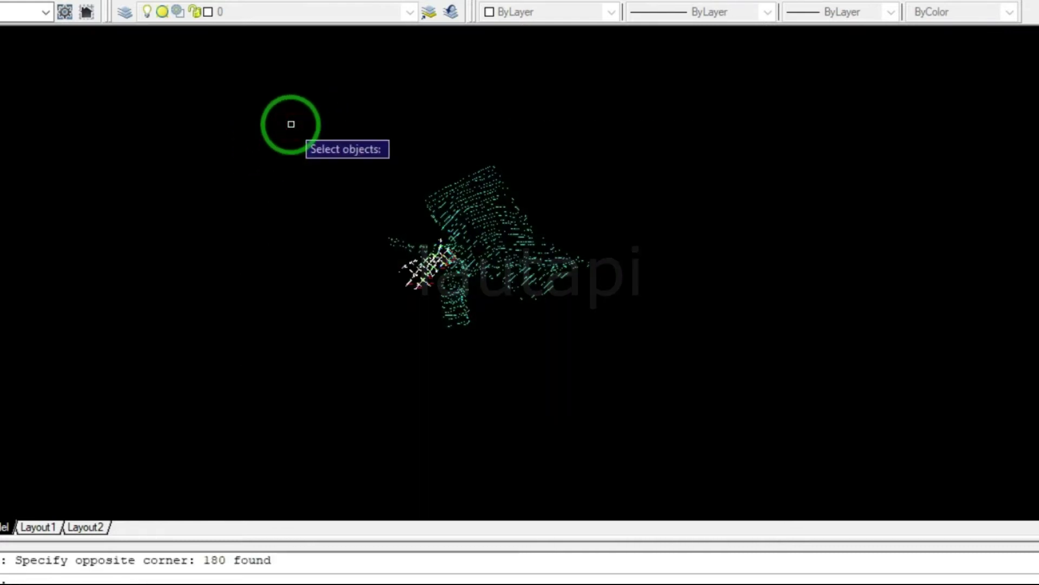
pyautogui.press('Return')
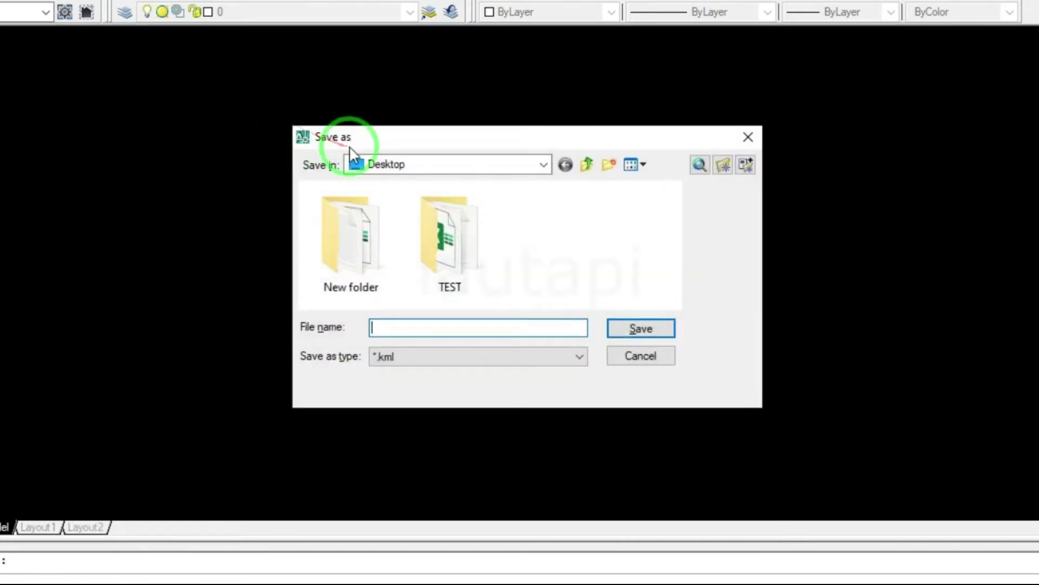
# Step: Save the KML export to the Desktop as CONTOH
pyautogui.click(543, 164)
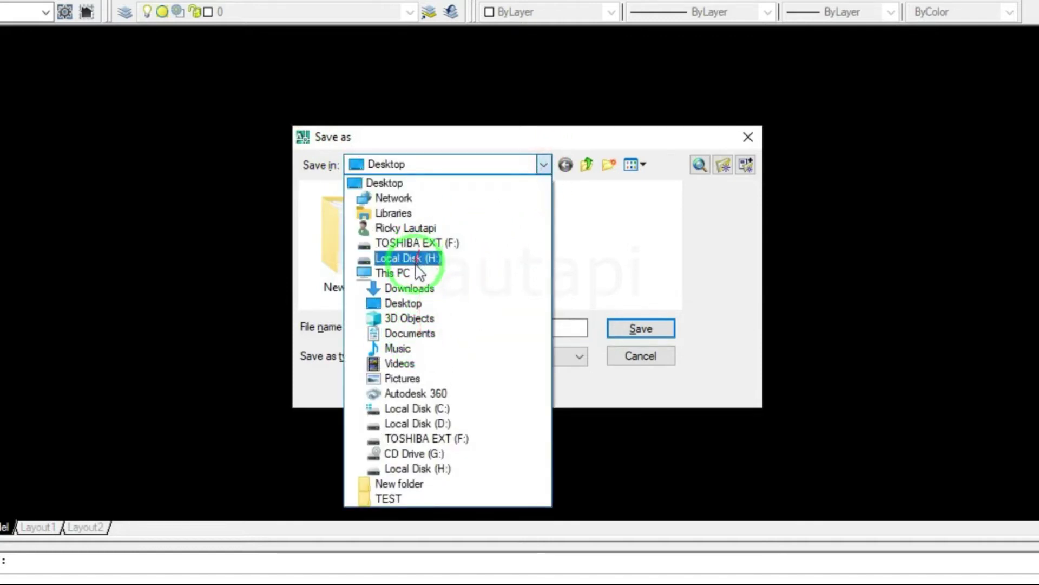
pyautogui.click(411, 304)
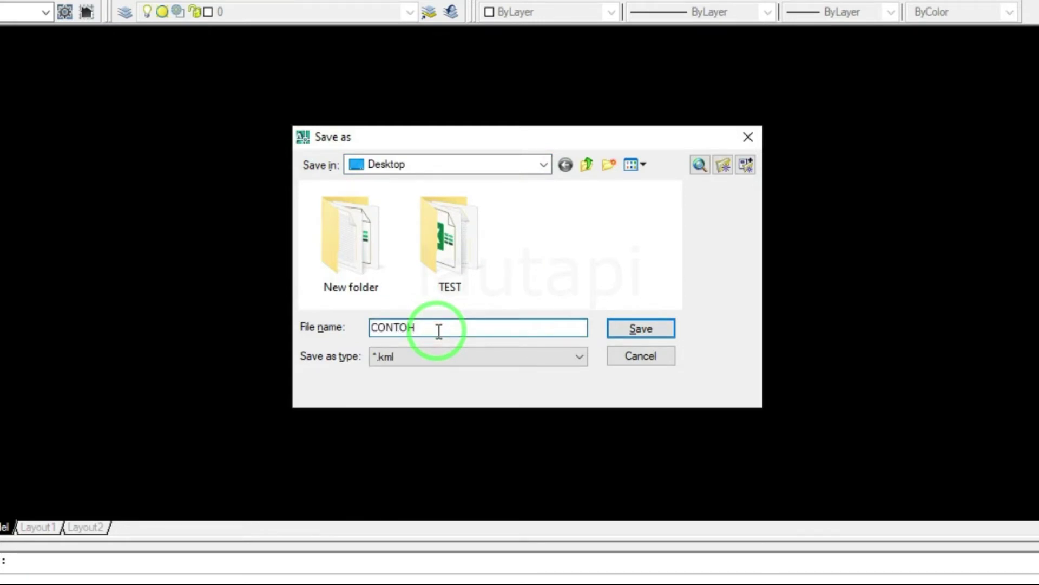
pyautogui.click(652, 329)
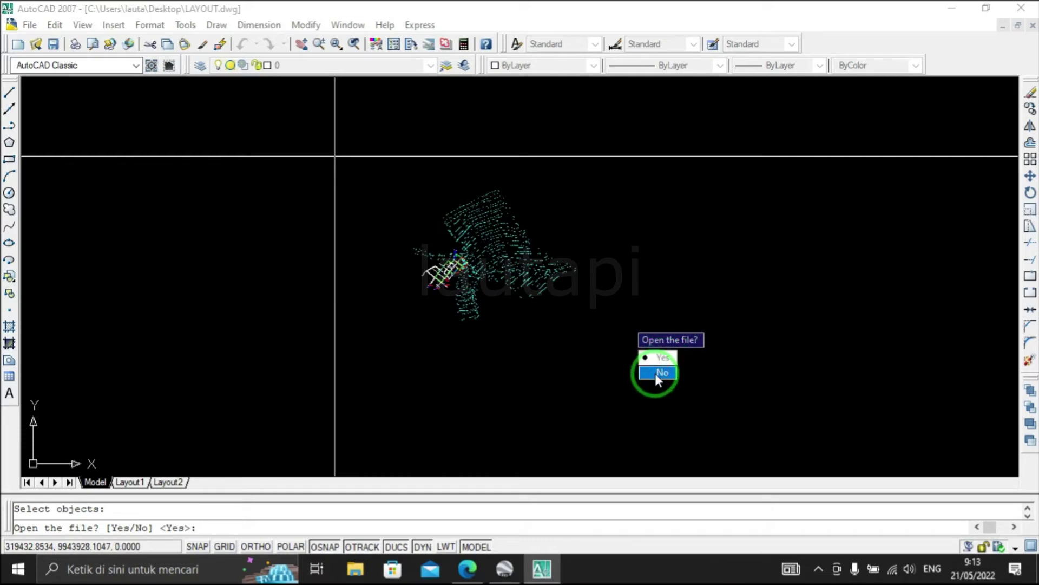
# Step: Skip opening the file, minimize AutoCAD, refresh the desktop, and open CONTOH in Google Earth Pro
pyautogui.click(655, 373)
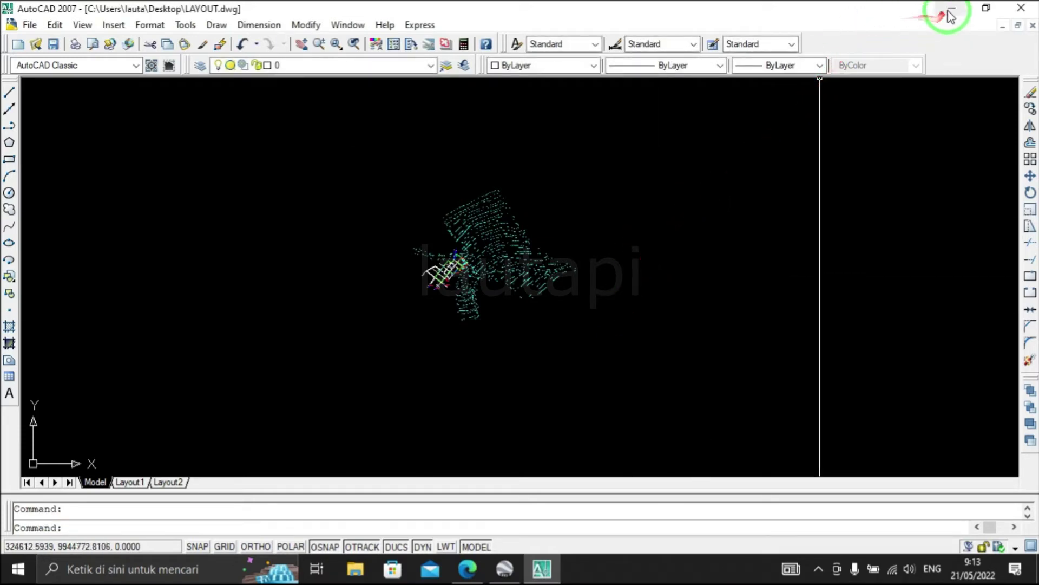
pyautogui.click(964, 5)
pyautogui.rightClick(301, 145)
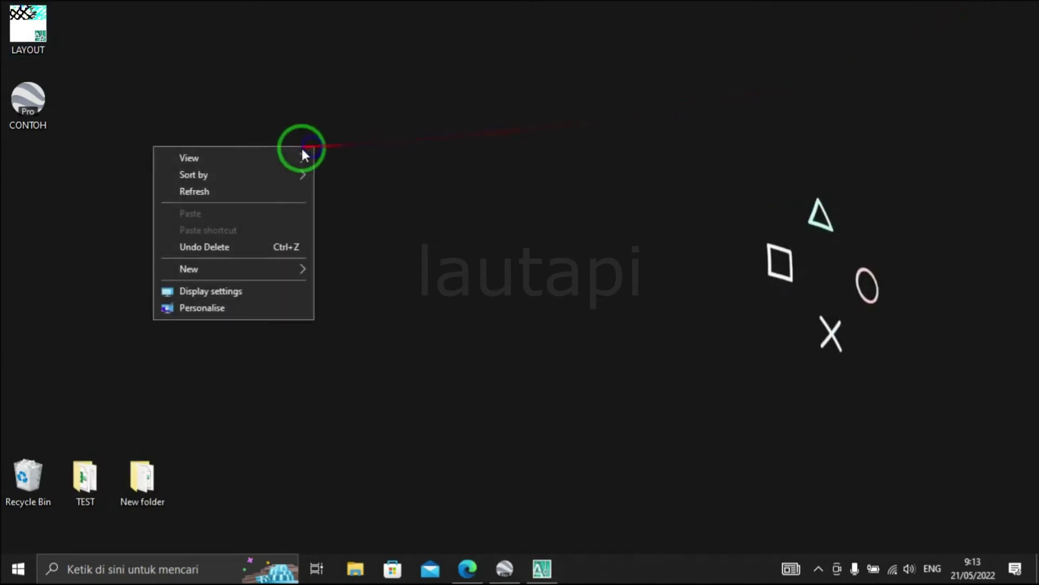
pyautogui.click(287, 192)
pyautogui.doubleClick(22, 122)
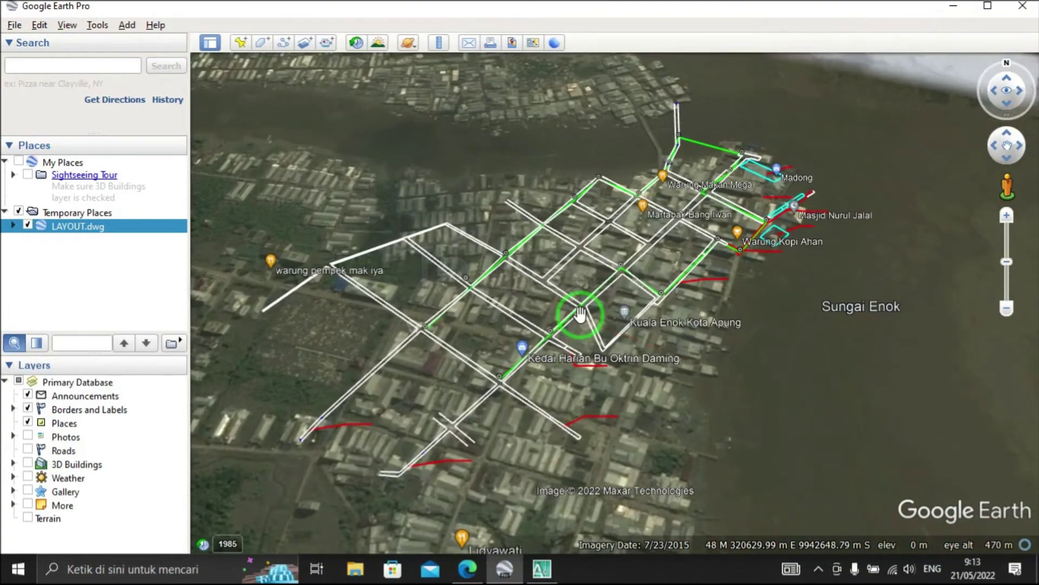
# Step: Zoom out to view the whole LAYOUT.dwg road grid beside Sungai Enok, then return to AutoCAD
pyautogui.scroll(-3, 577, 301)
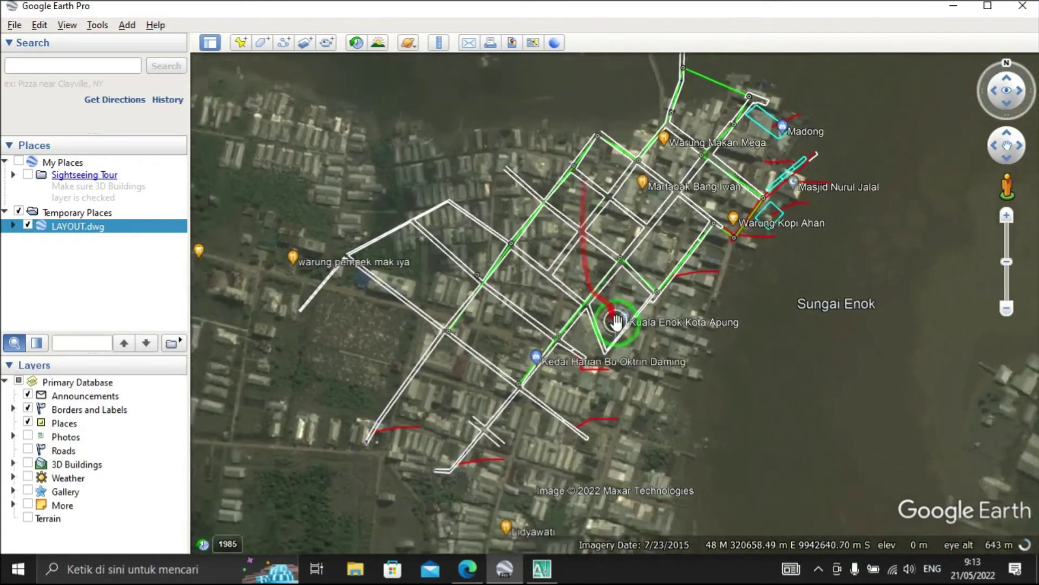
pyautogui.scroll(-2, 629, 186)
pyautogui.scroll(2, 623, 179)
pyautogui.scroll(1, 583, 269)
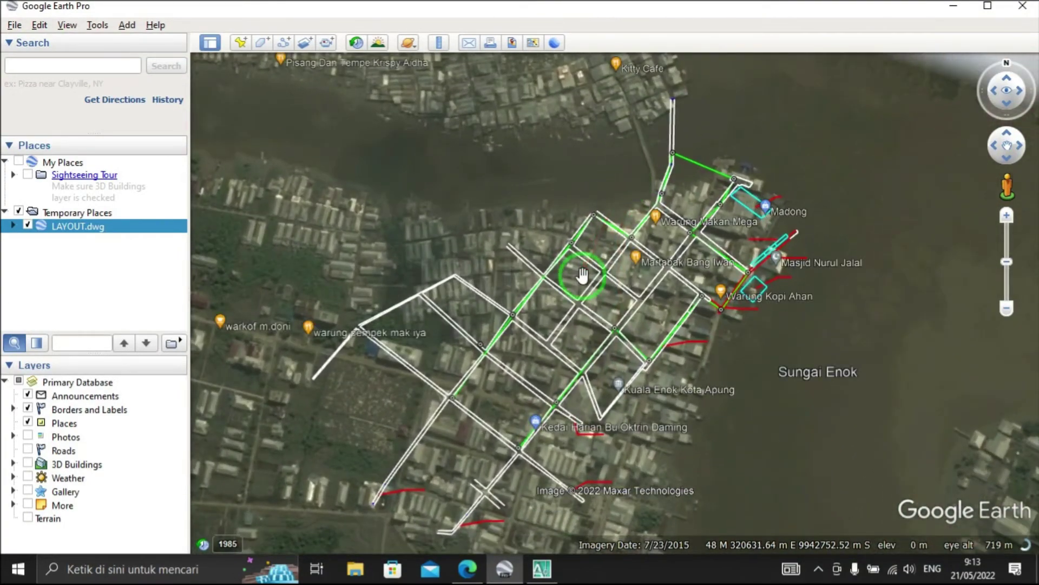
pyautogui.scroll(-1, 601, 262)
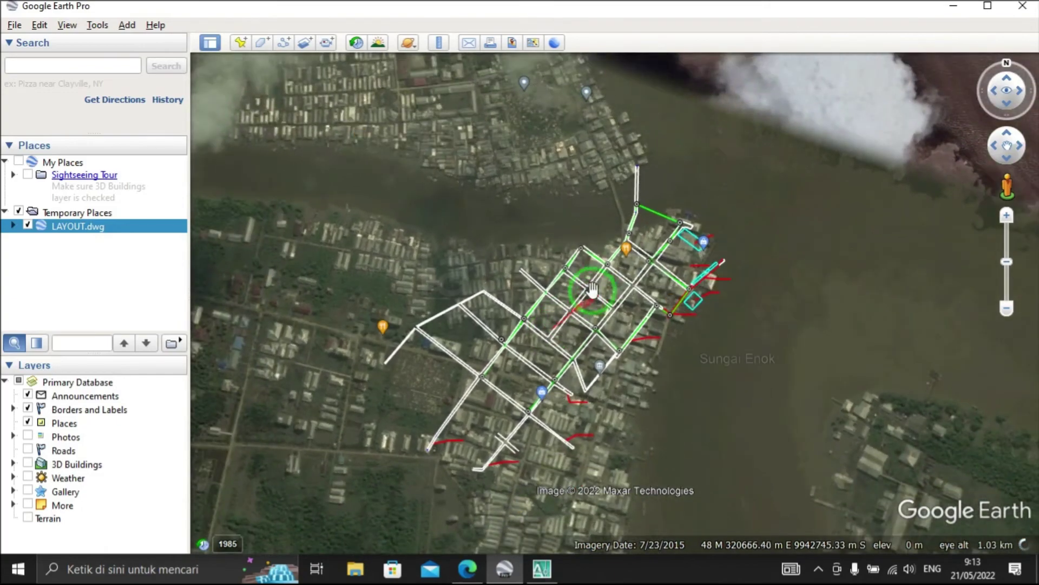
pyautogui.scroll(-1, 560, 336)
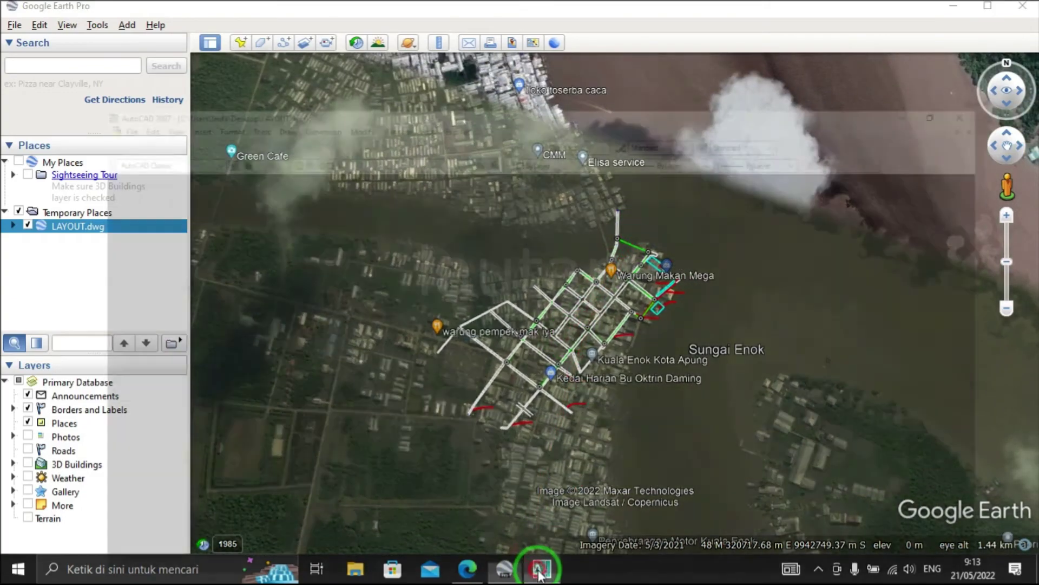
pyautogui.click(540, 565)
pyautogui.scroll(3, 481, 241)
# Step: Zoom and pan the LAYOUT drawing to inspect its elevation labels
pyautogui.scroll(2, 354, 340)
pyautogui.scroll(5, 353, 340)
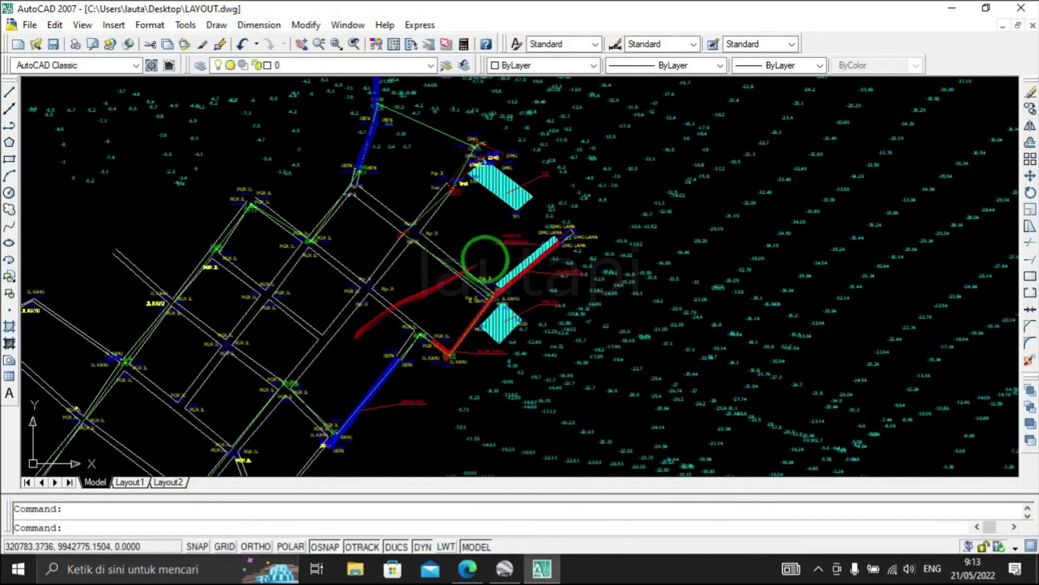
pyautogui.scroll(-3, 529, 251)
pyautogui.moveTo(457, 197); pyautogui.dragTo(401, 296, button='middle')
pyautogui.scroll(5, 401, 297)
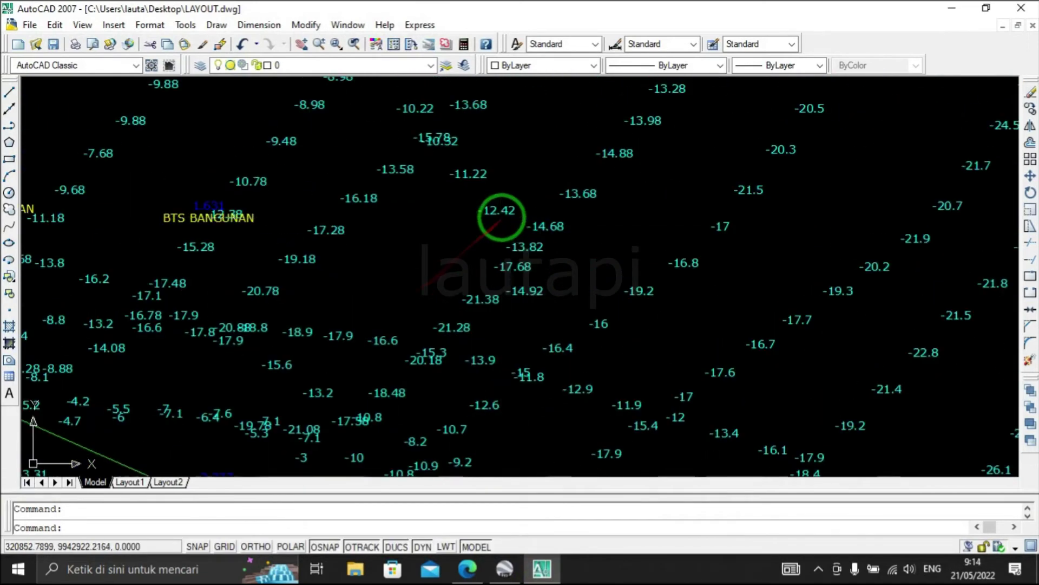
pyautogui.scroll(-2, 557, 207)
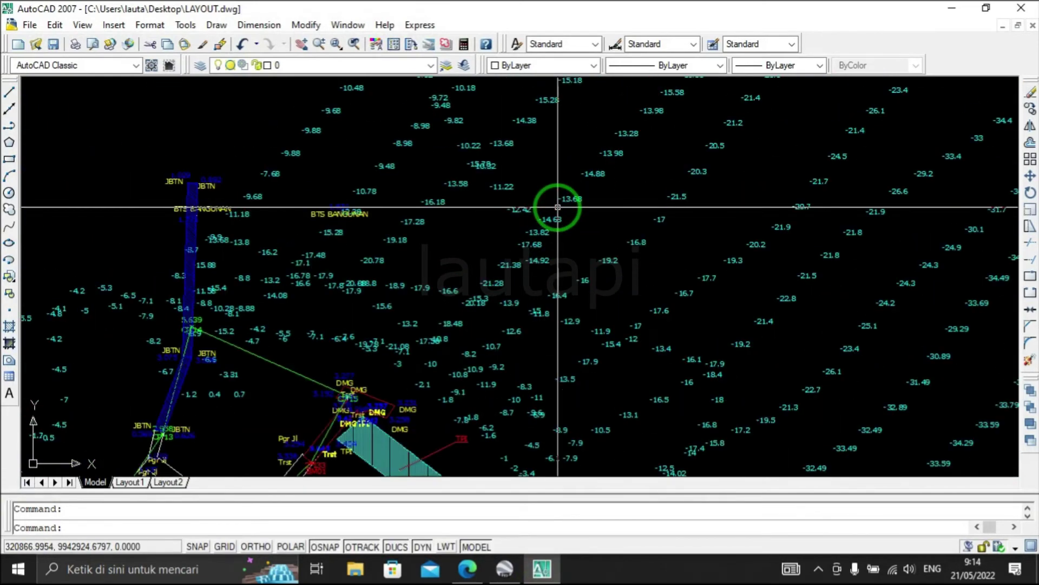
pyautogui.scroll(-2, 557, 207)
# Step: Center the hatched waterfront structures in view, then switch back to Google Earth
pyautogui.moveTo(473, 325); pyautogui.dragTo(589, 174, button='middle')
pyautogui.moveTo(504, 283)
pyautogui.mouseDown(button='middle')
pyautogui.moveTo(587, 132)
pyautogui.moveTo(574, 145)
pyautogui.mouseUp(button='middle')
pyautogui.moveTo(598, 210)
pyautogui.mouseDown(button='middle')
pyautogui.moveTo(575, 244)
pyautogui.moveTo(570, 279)
pyautogui.mouseUp(button='middle')
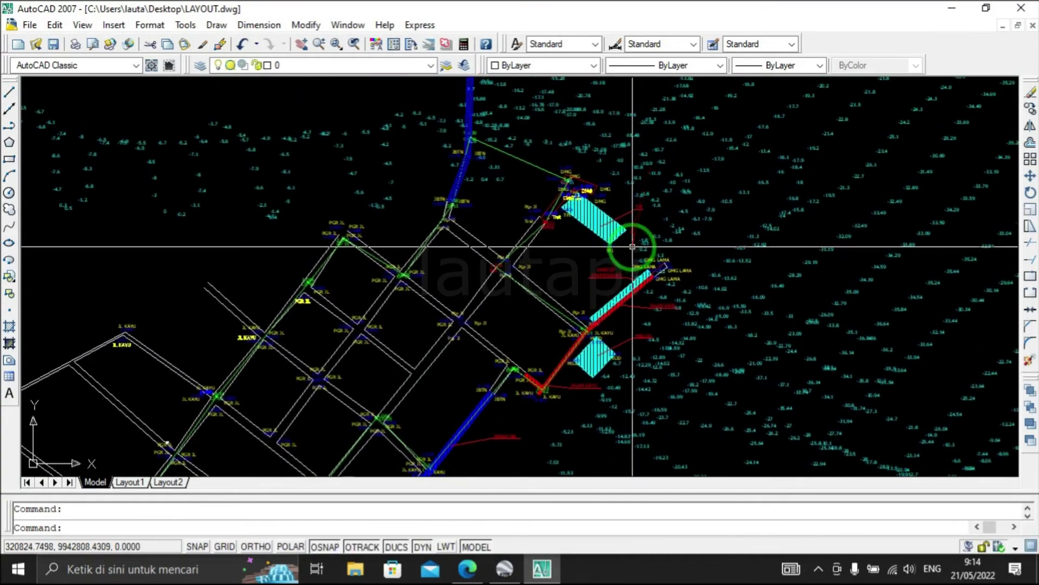
pyautogui.click(505, 569)
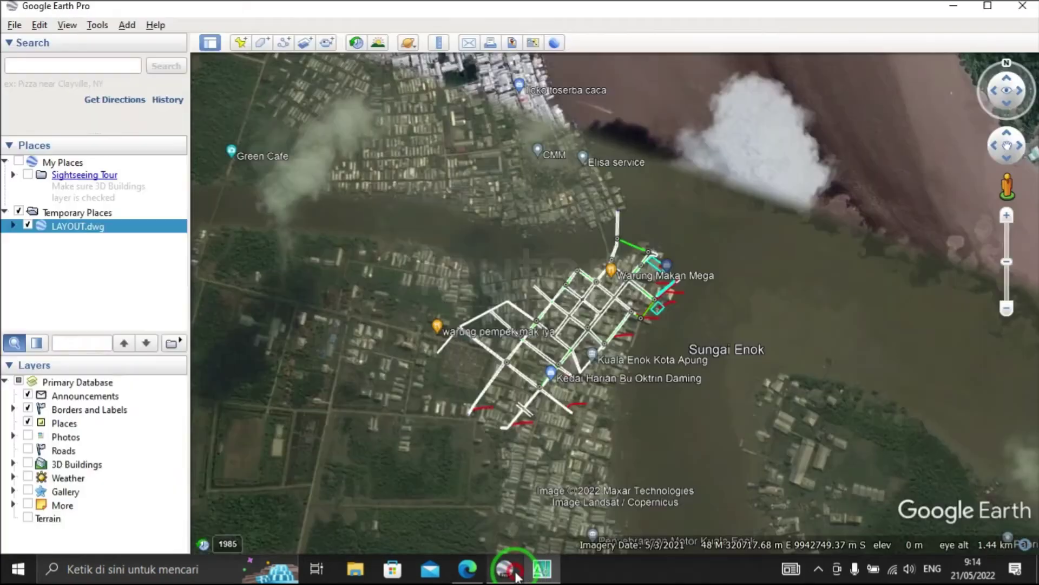
# Step: Zoom into the overlay's waterfront blocks near Warung Kopi Ahan and pan across the village, then return to AutoCAD
pyautogui.doubleClick(661, 278)
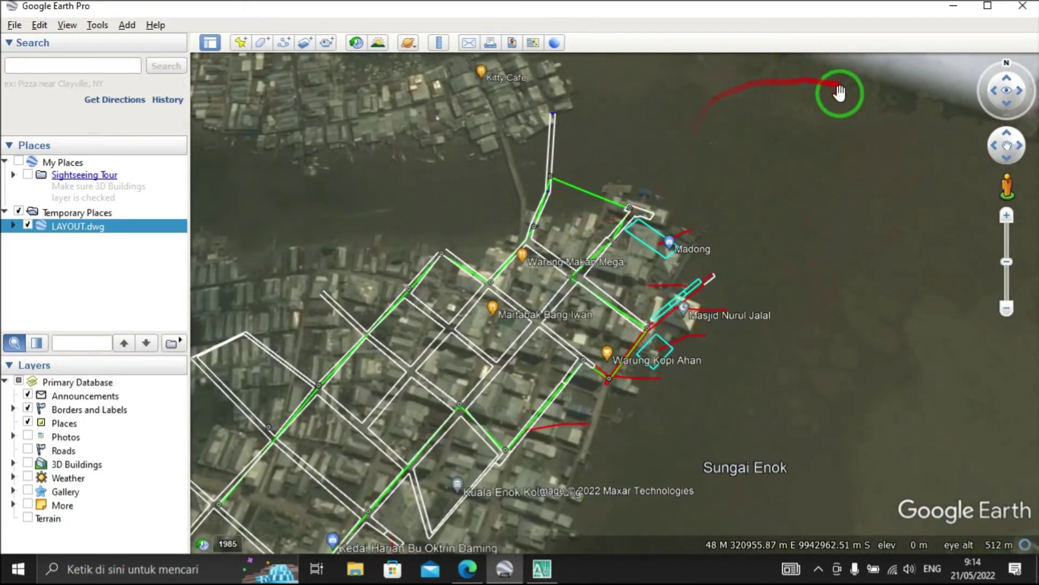
pyautogui.scroll(3, 613, 360)
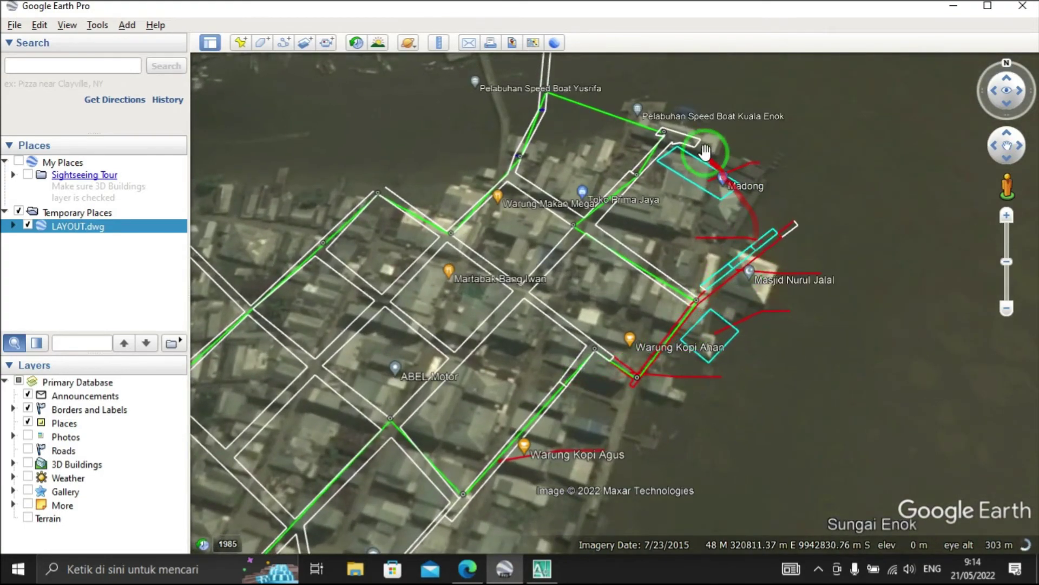
pyautogui.scroll(2, 628, 215)
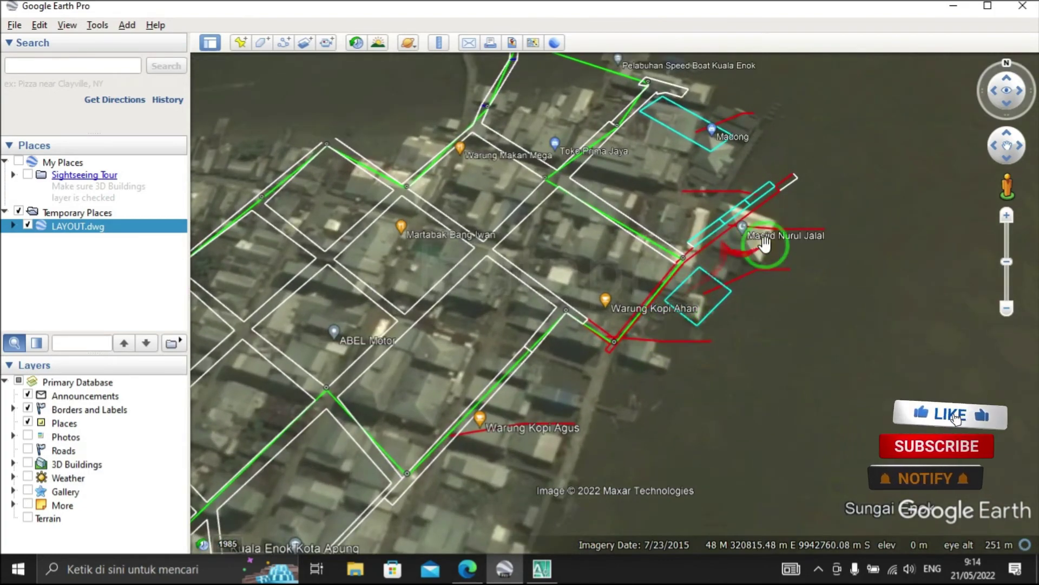
pyautogui.scroll(-2, 610, 309)
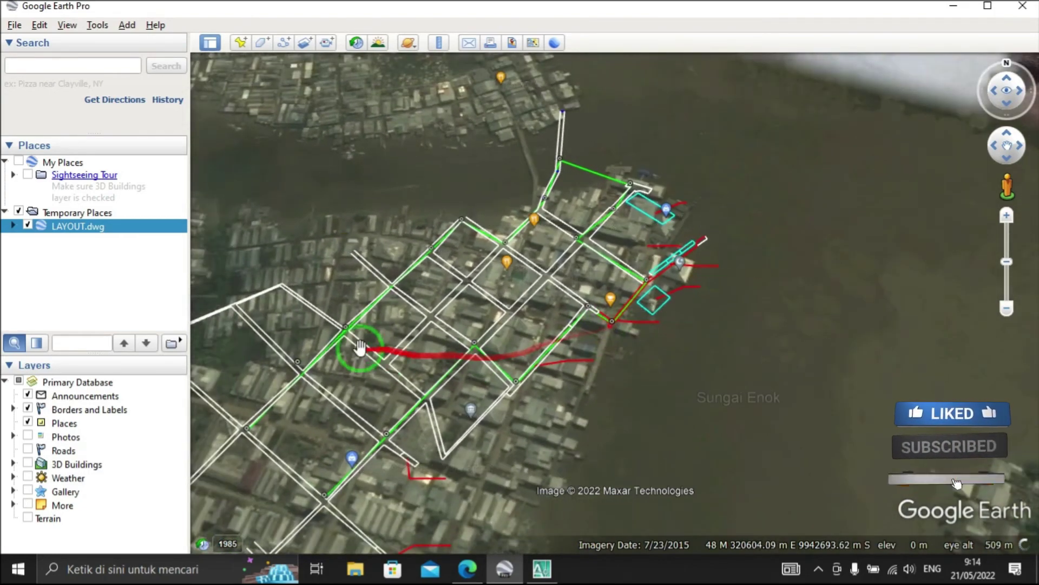
pyautogui.moveTo(353, 343)
pyautogui.mouseDown()
pyautogui.moveTo(476, 348)
pyautogui.moveTo(523, 306)
pyautogui.mouseUp()
pyautogui.scroll(2, 523, 306)
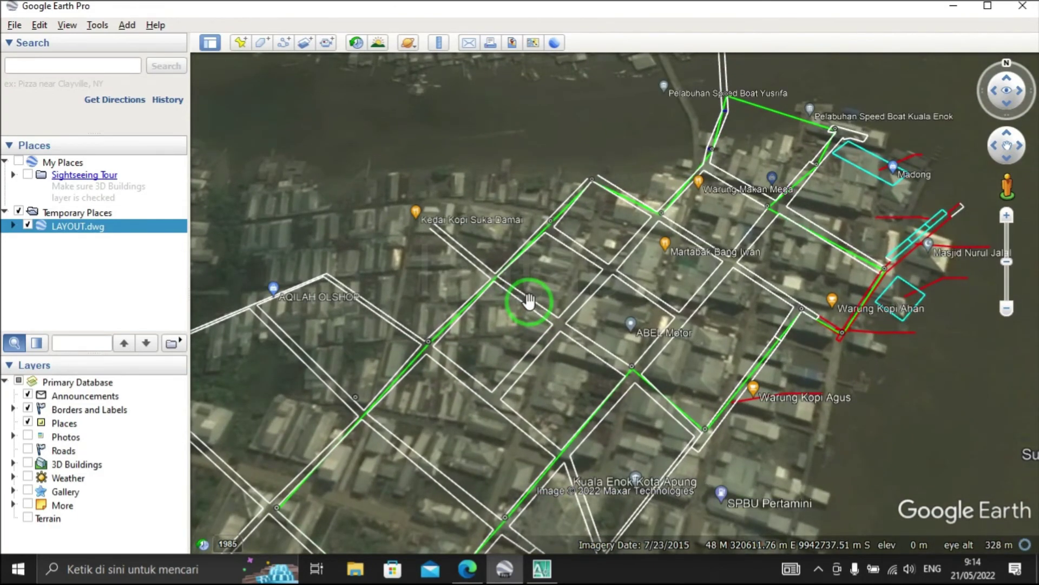
pyautogui.scroll(-2, 529, 301)
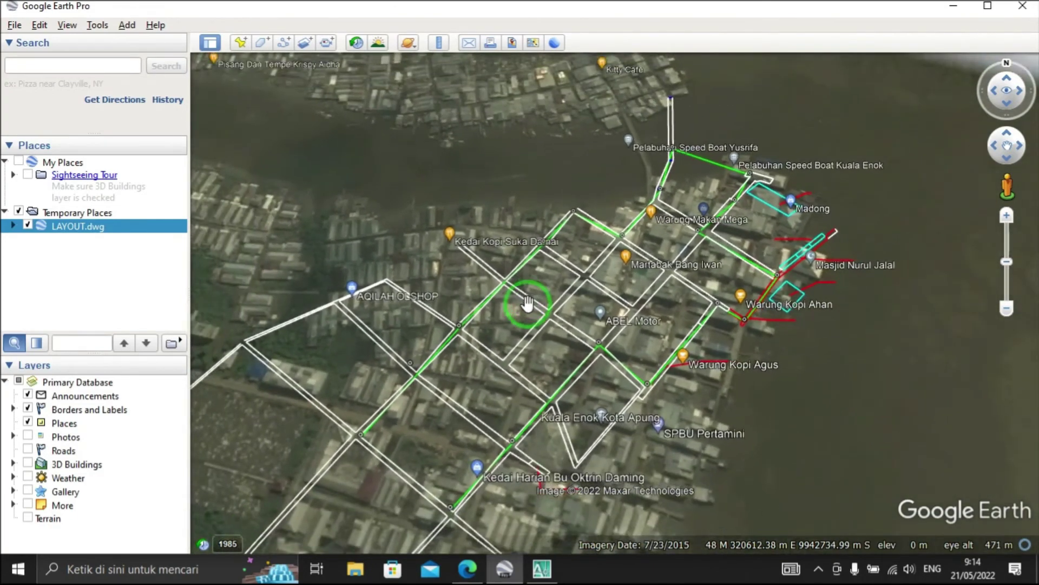
pyautogui.click(539, 575)
# Step: Zoom in and out over the drawing's elevation points
pyautogui.scroll(-2, 607, 279)
pyautogui.scroll(-1, 694, 202)
pyautogui.scroll(3, 693, 203)
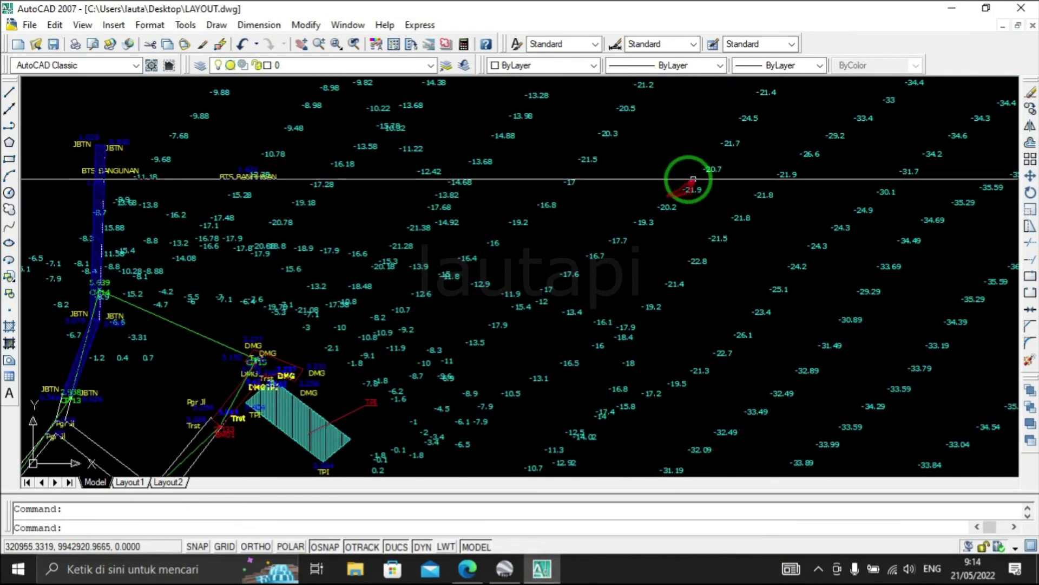
pyautogui.scroll(-3, 656, 162)
pyautogui.scroll(-2, 605, 194)
pyautogui.scroll(2, 464, 274)
pyautogui.scroll(3, 540, 213)
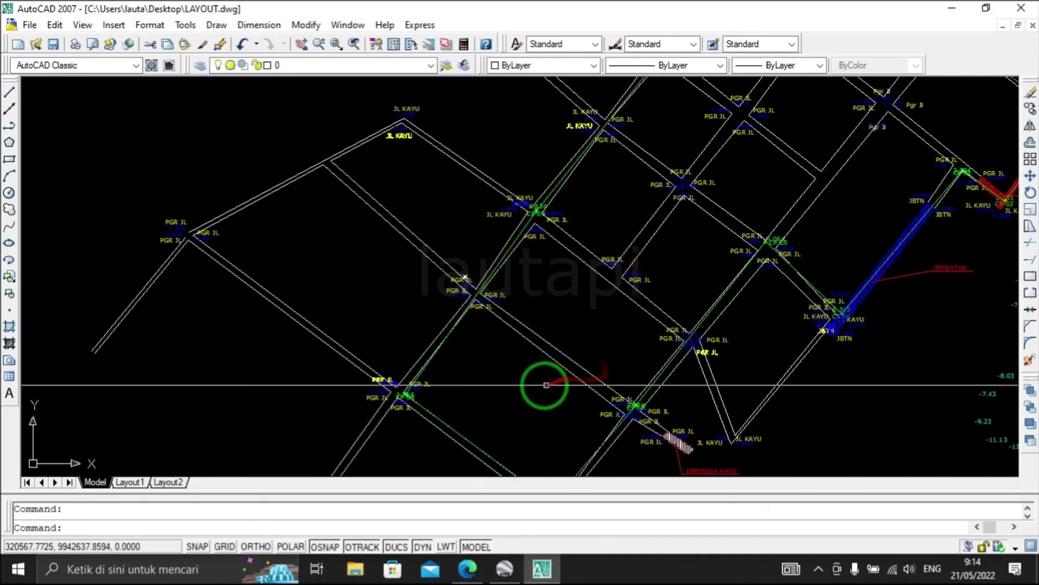
# Step: Pan to reveal the road-grid labels, then switch back to Google Earth
pyautogui.scroll(-2, 561, 287)
pyautogui.moveTo(709, 213)
pyautogui.mouseDown(button='middle')
pyautogui.moveTo(609, 262)
pyautogui.moveTo(550, 318)
pyautogui.mouseUp(button='middle')
pyautogui.click(514, 577)
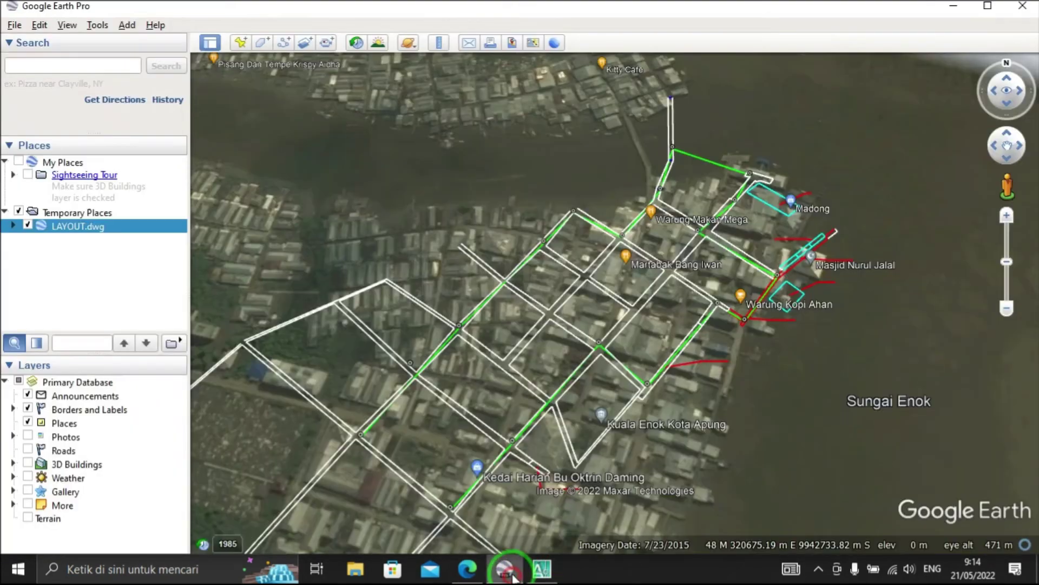
# Step: Zoom out and back in to review the full layout overlay across the village
pyautogui.scroll(-3, 543, 374)
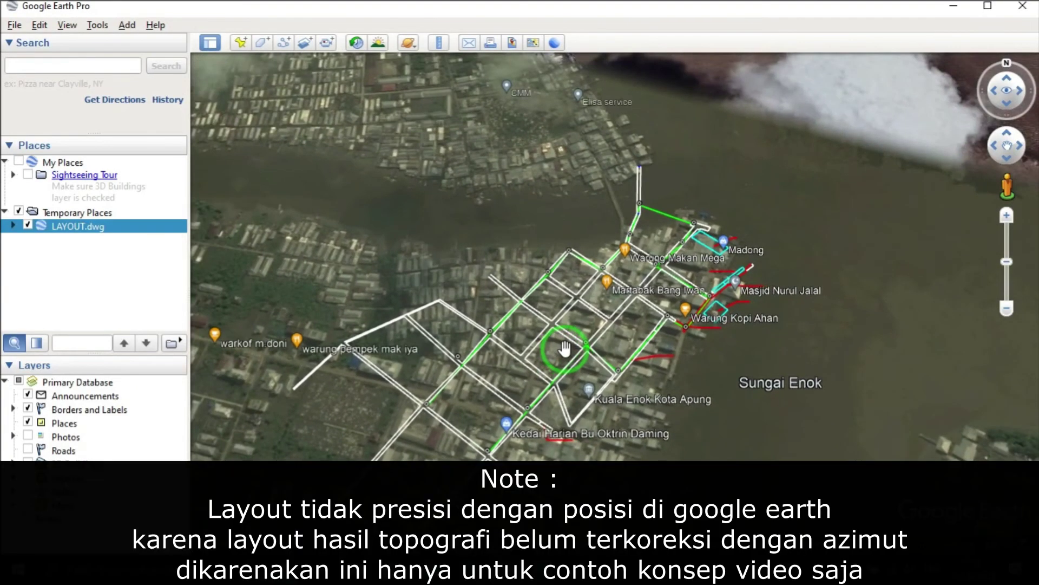
pyautogui.scroll(2, 565, 348)
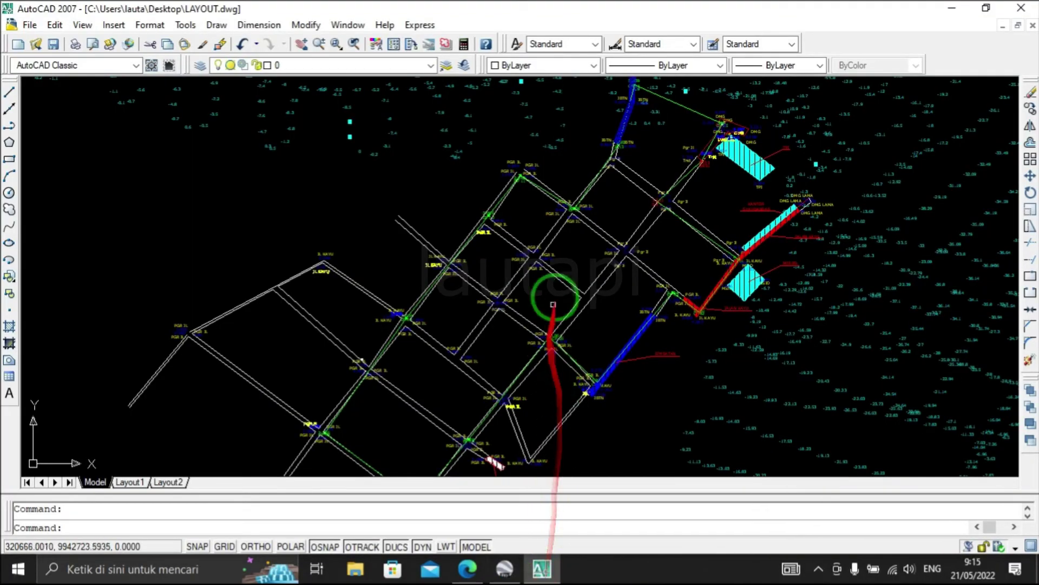
pyautogui.scroll(-3, 557, 303)
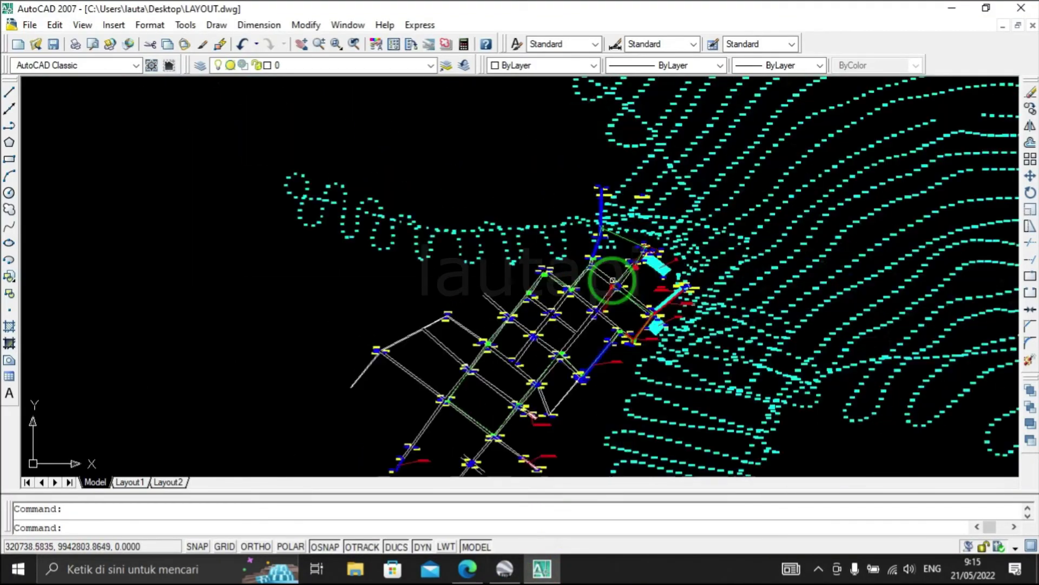
# Step: Zoom out and pan to center the dotted contour lines around the road-grid layout
pyautogui.scroll(3, 637, 270)
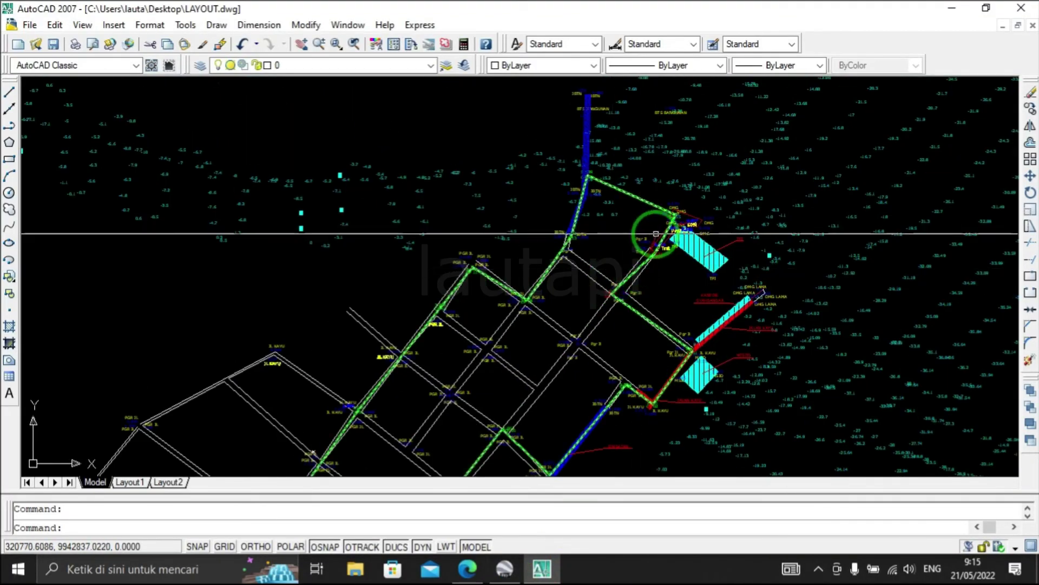
pyautogui.scroll(-3, 638, 270)
pyautogui.scroll(1, 690, 213)
pyautogui.moveTo(690, 214); pyautogui.dragTo(531, 252, button='middle')
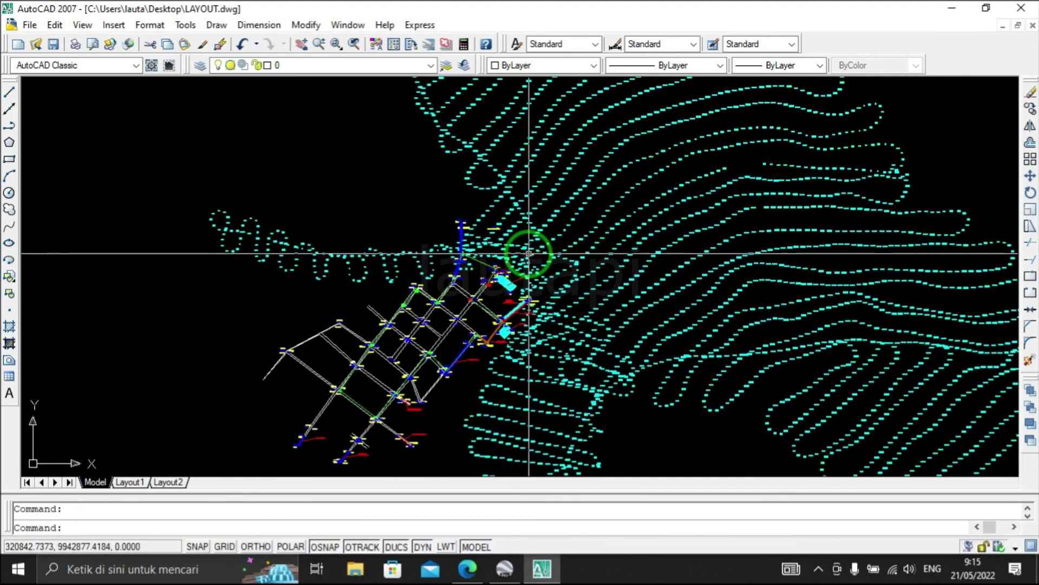